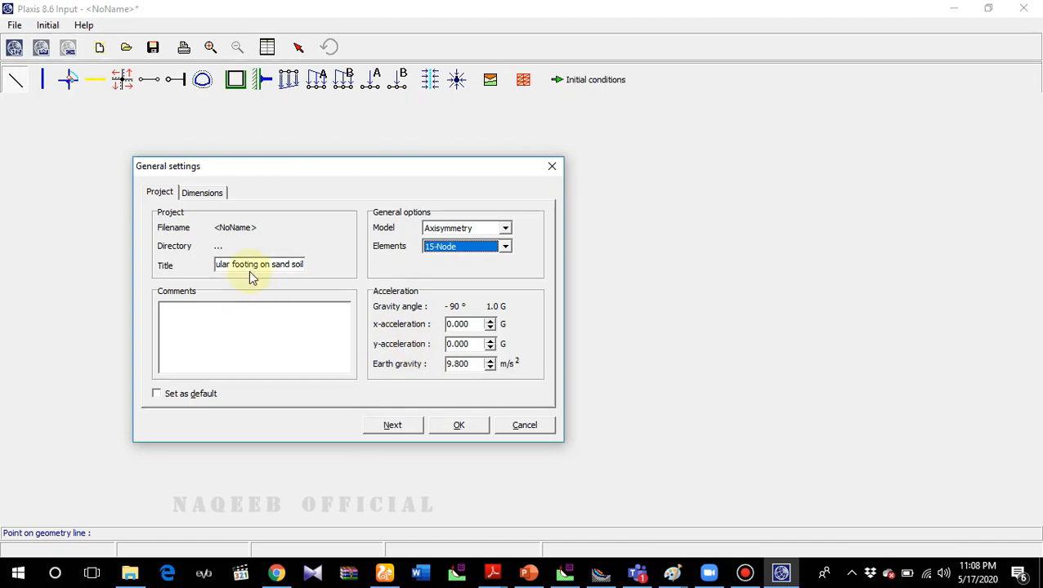
- Open the project's dimension settings, then switch to PowerPoint and examine the footing geometry on the Example.1 slide
left_click(208, 192)
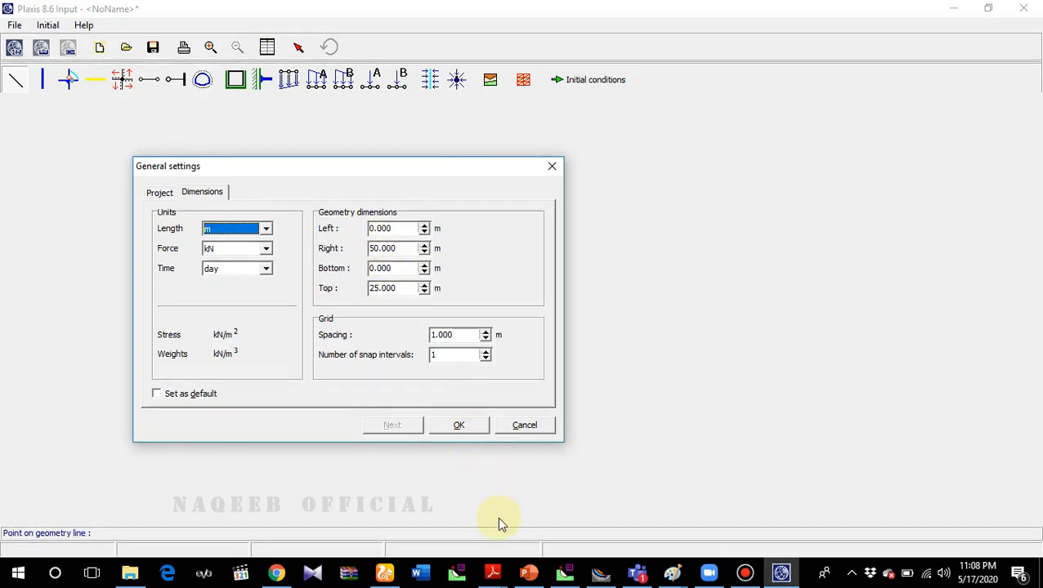
left_click(527, 575)
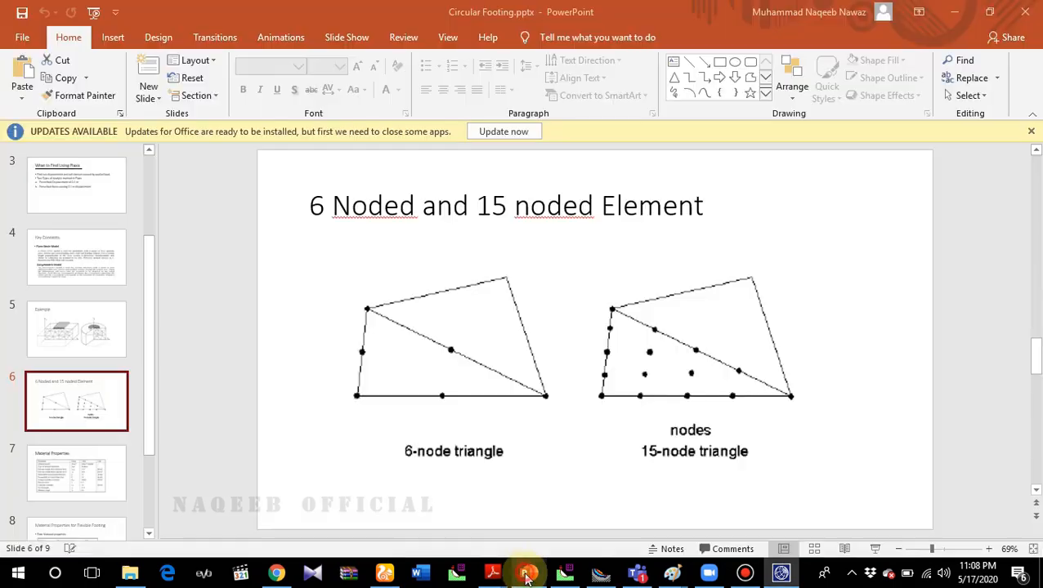
left_click(77, 196)
scroll(85, 225, "up", 1)
scroll(87, 204, "up", 1)
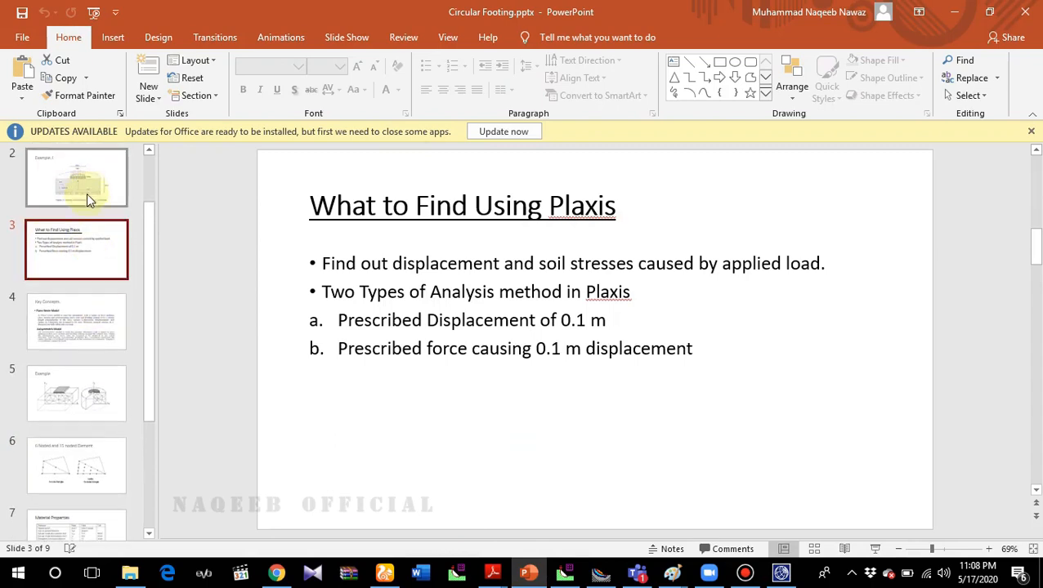
left_click(87, 191)
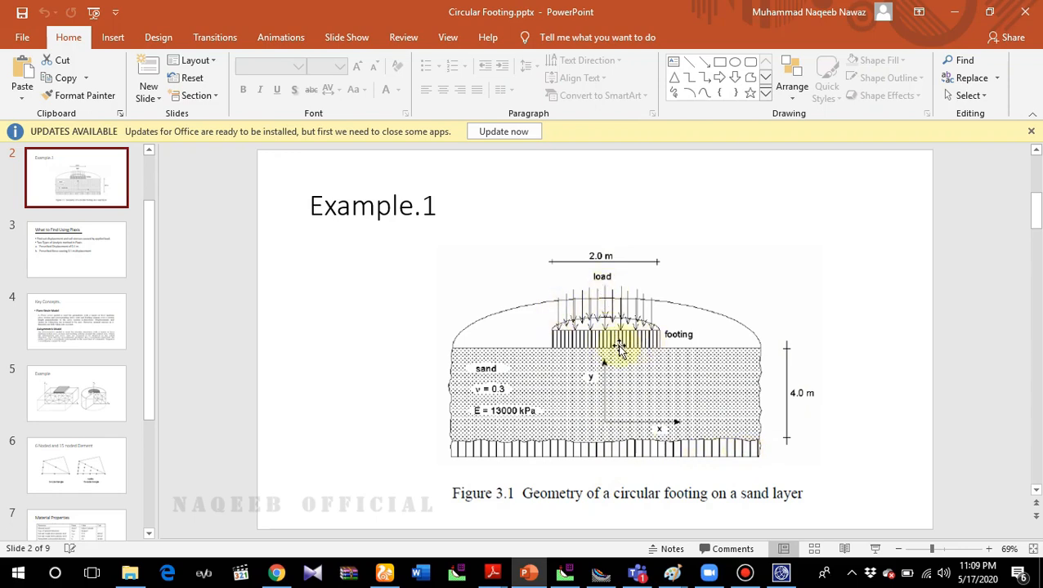
- Switch back to Plaxis and set the right and top geometry dimensions to 5 m with 0.5 m grid spacing
left_click(782, 572)
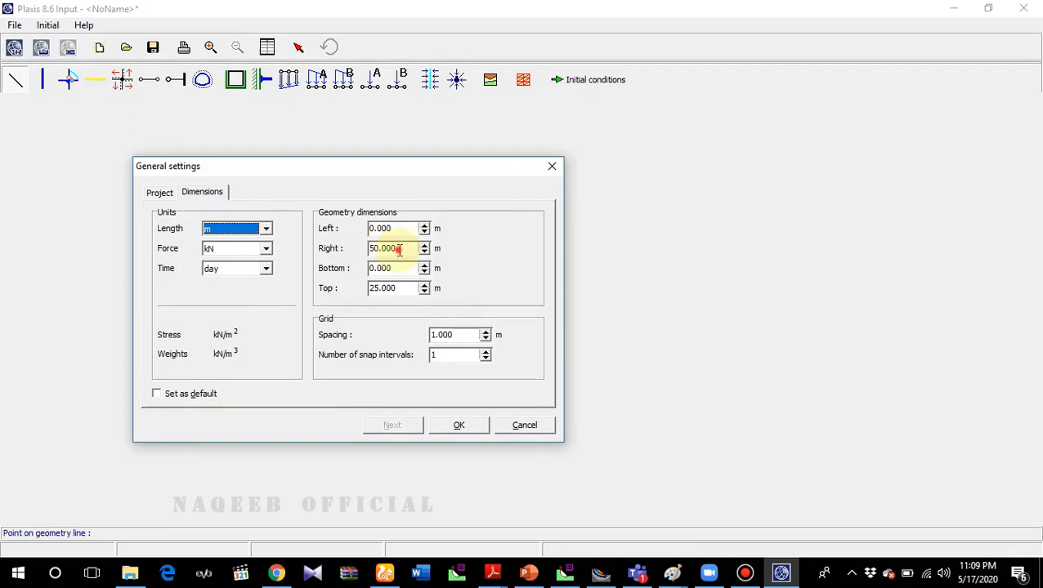
double_click(374, 248)
type("5")
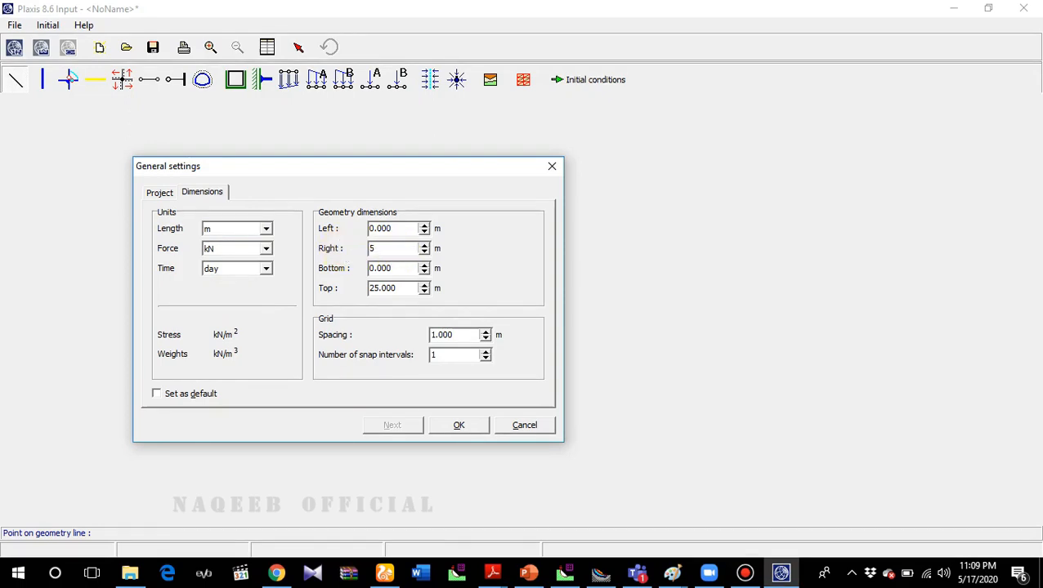
double_click(381, 287)
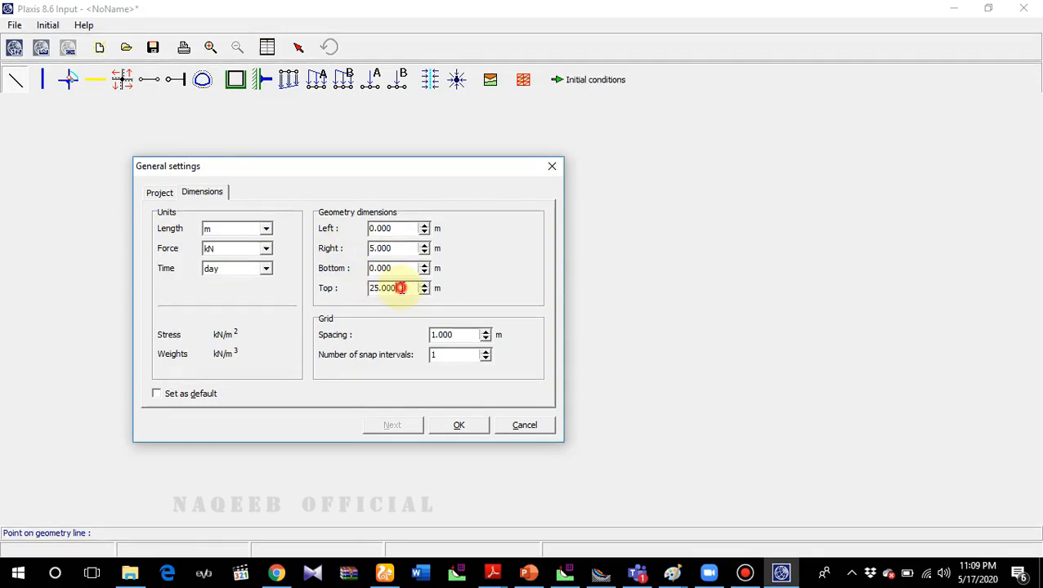
type("5")
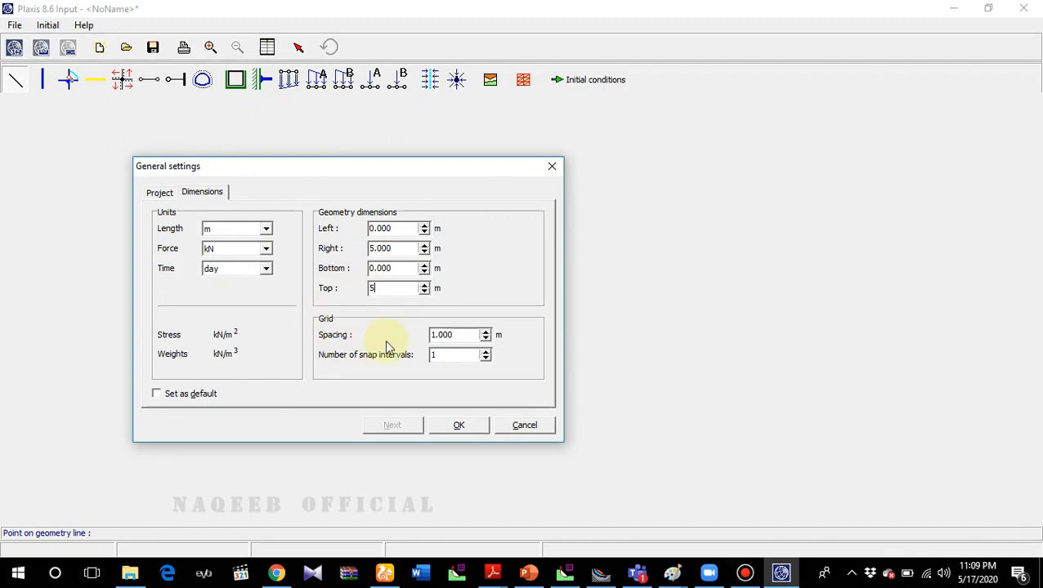
double_click(452, 335)
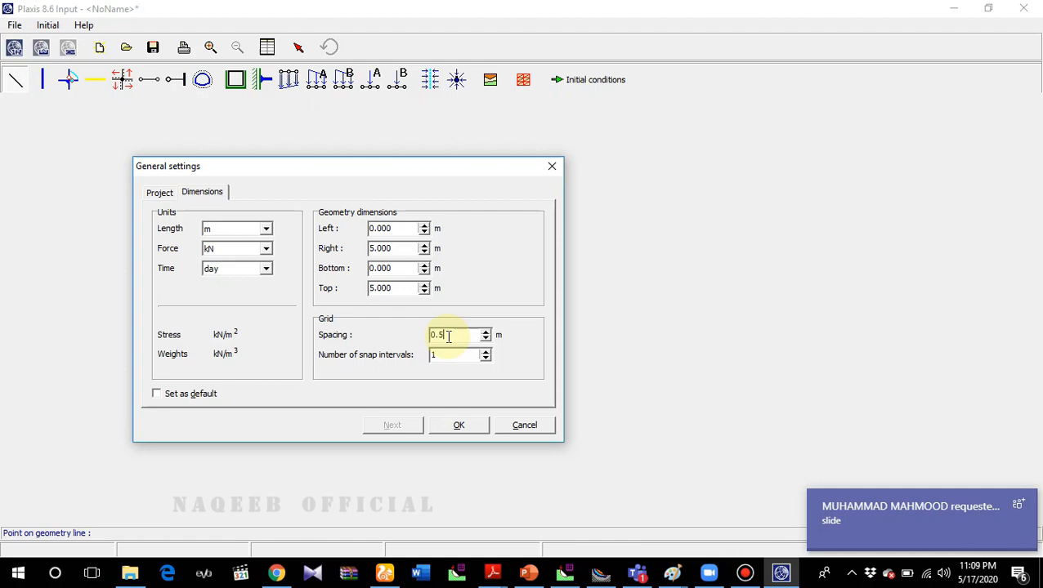
left_click(1022, 505)
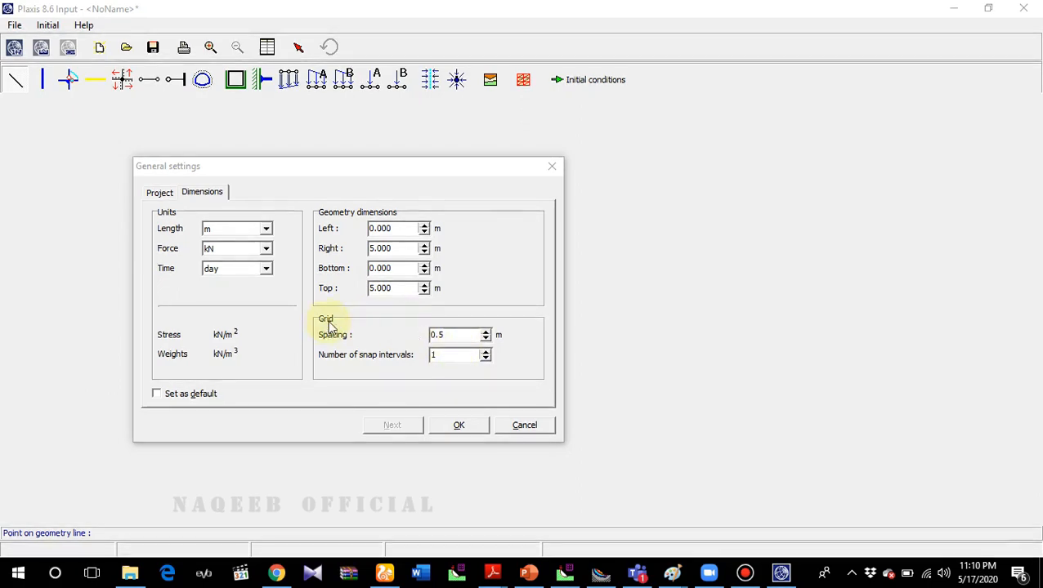
left_click(452, 429)
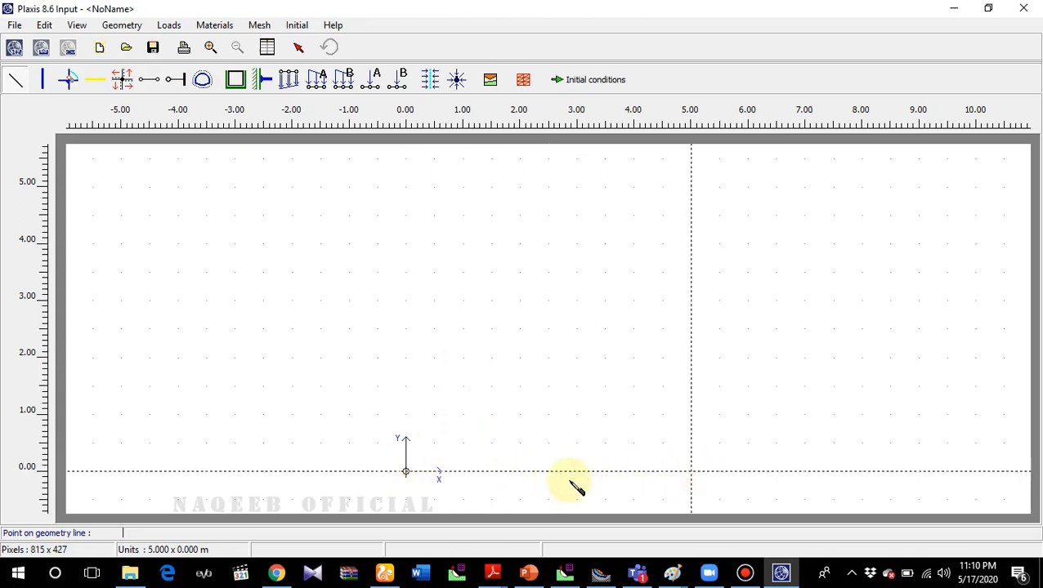
- Draw a closed soil rectangle through (0, 0), (5, 0), (5, 4) and (0, 4), and apply standard fixities
left_click(405, 471)
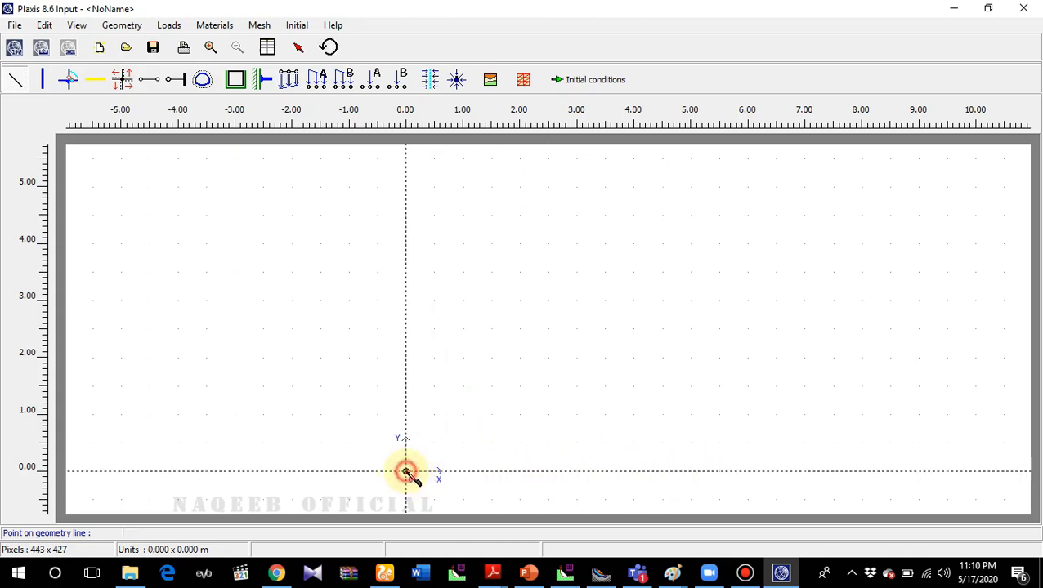
left_click(691, 471)
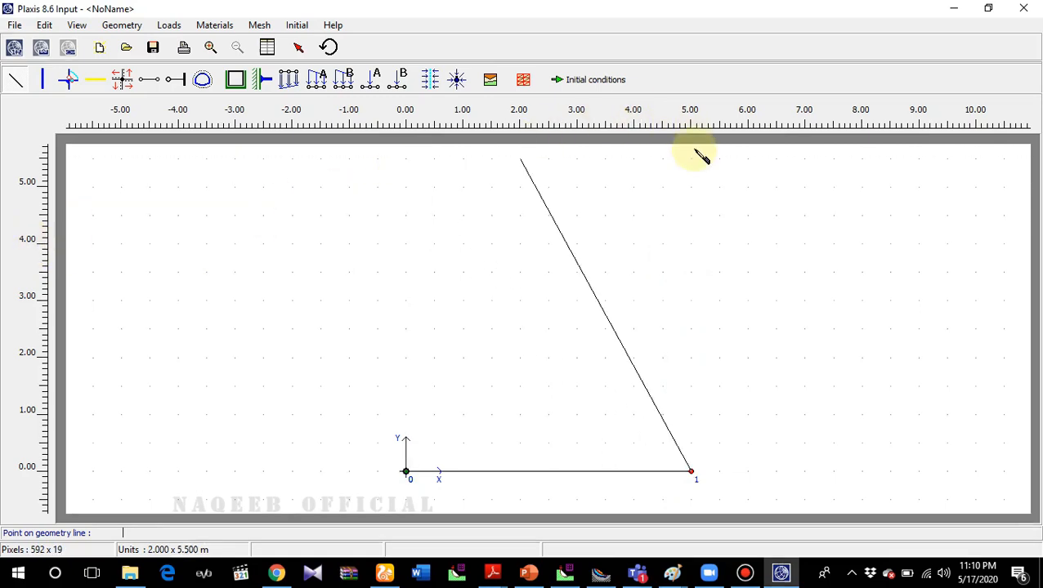
left_click(691, 243)
left_click(406, 243)
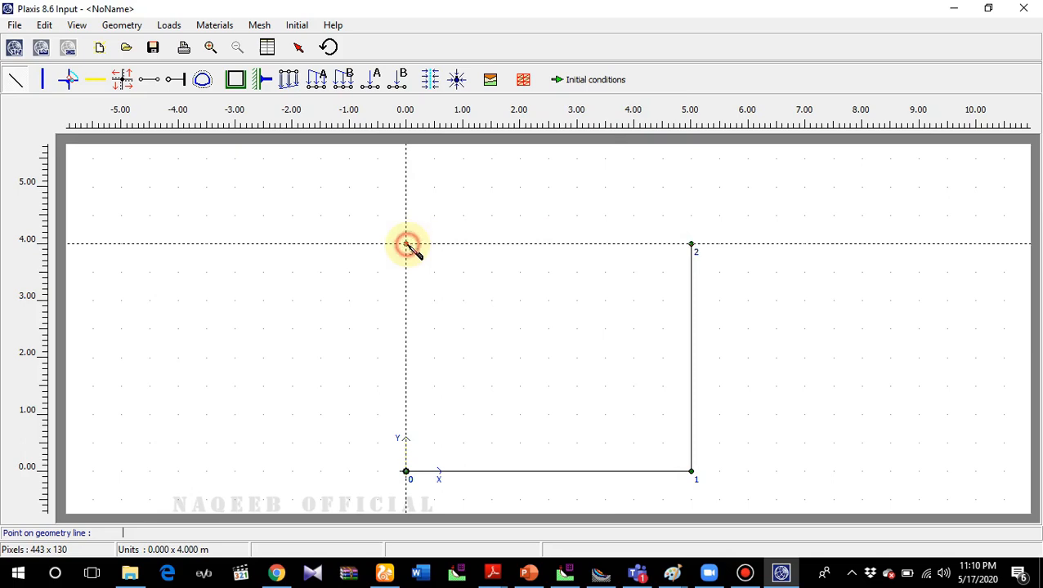
left_click(407, 472)
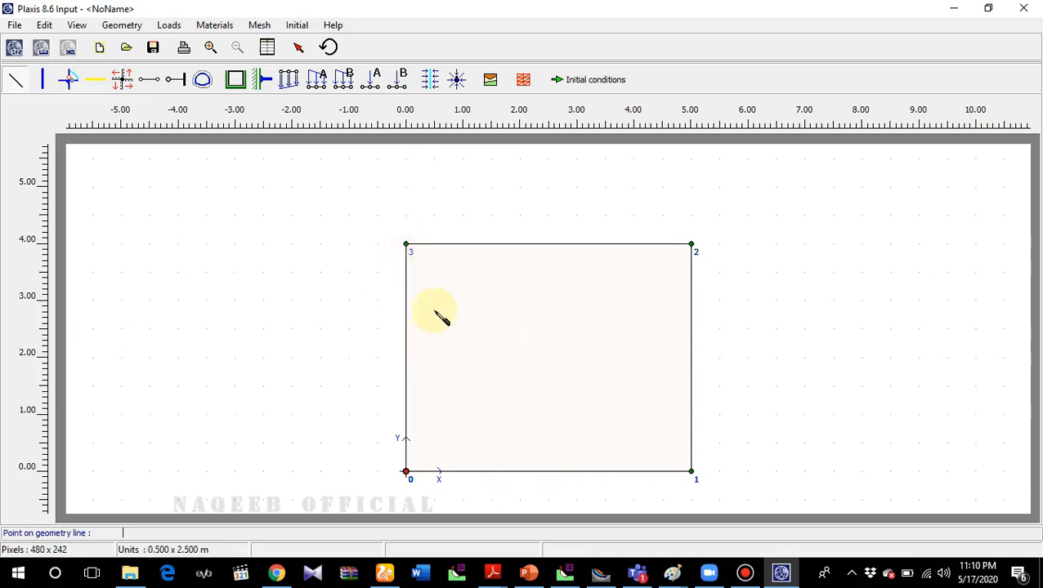
left_click(236, 80)
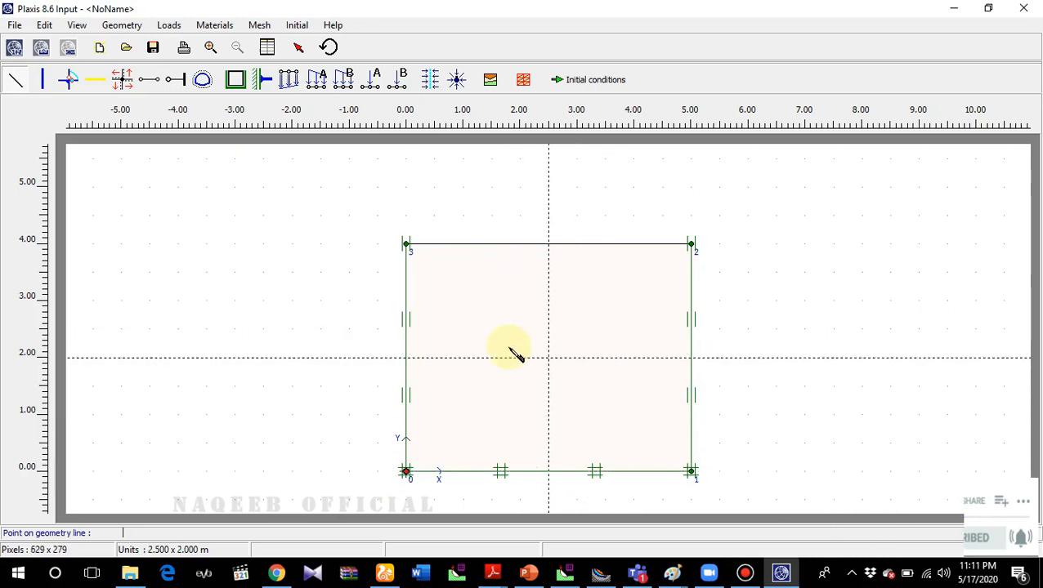
- Open the material sets database with set type Soil & Interfaces and group order None
left_click(490, 80)
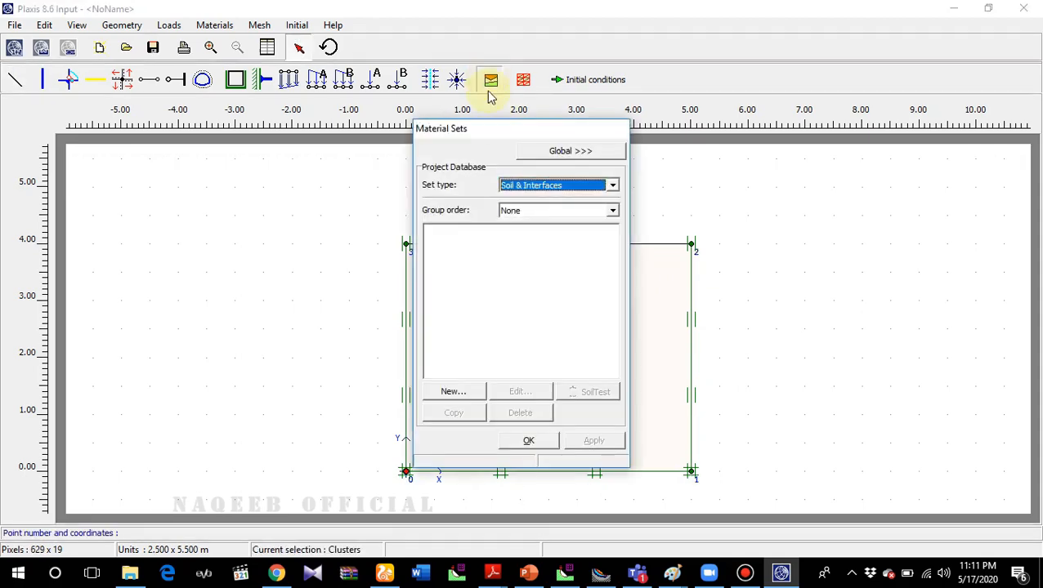
left_click_drag(503, 133, 395, 223)
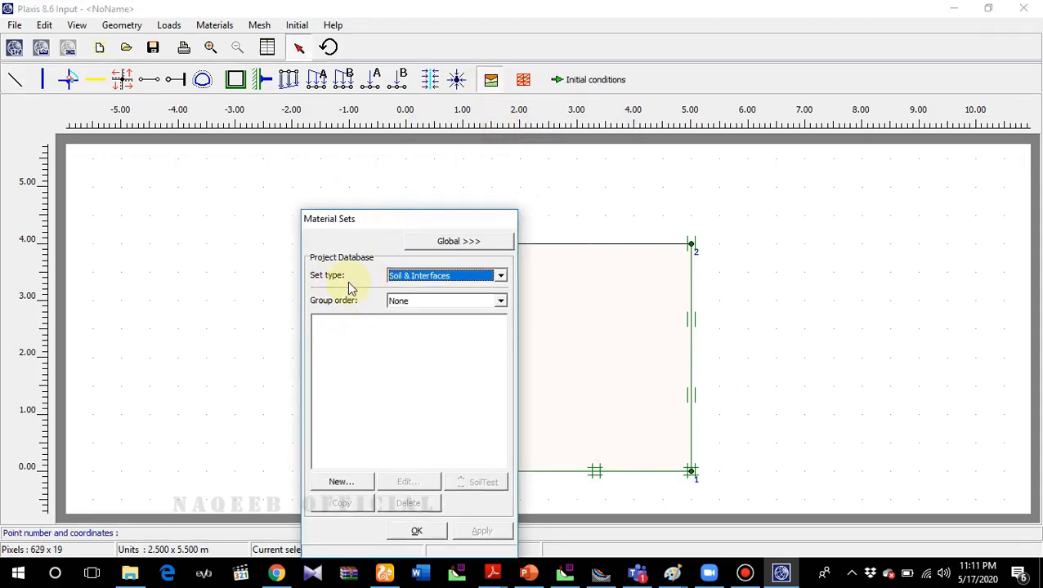
left_click(500, 276)
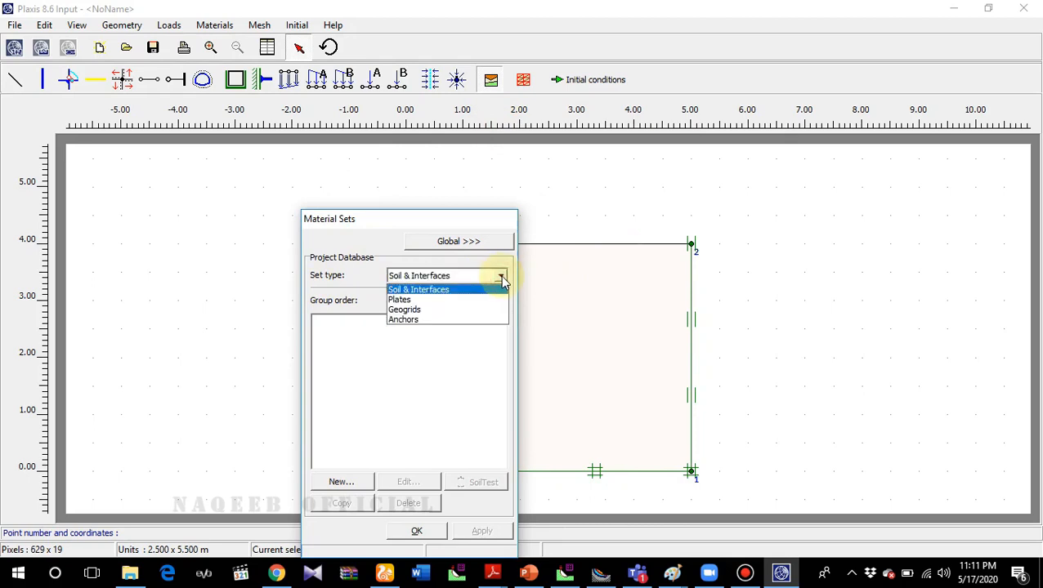
left_click(409, 290)
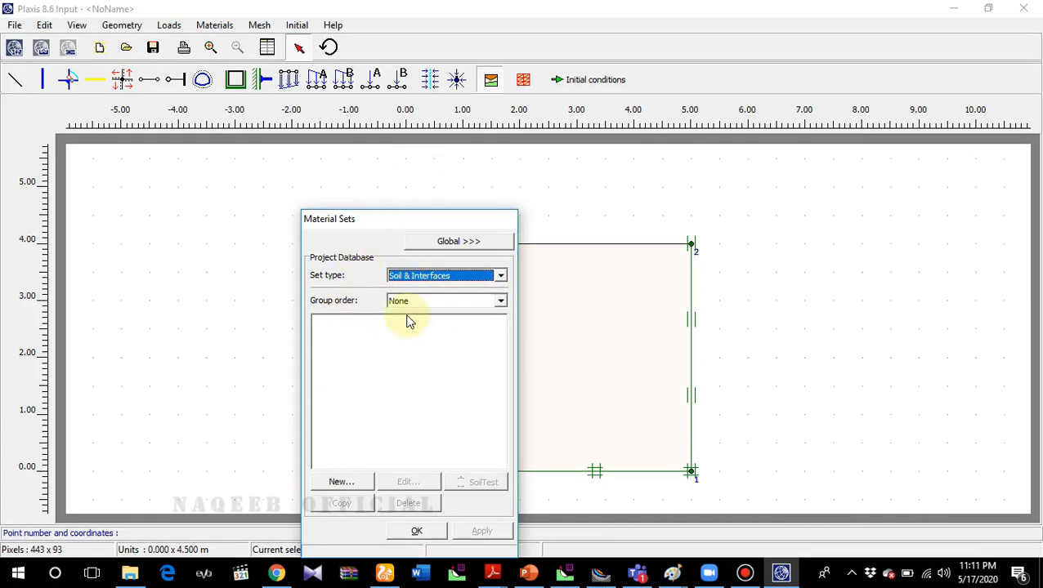
left_click(500, 303)
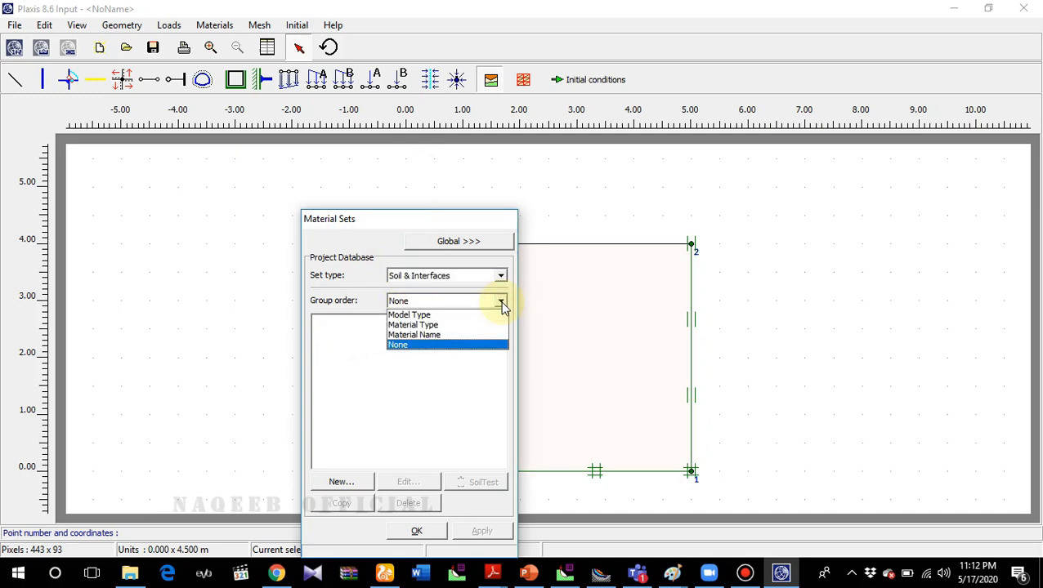
left_click(501, 304)
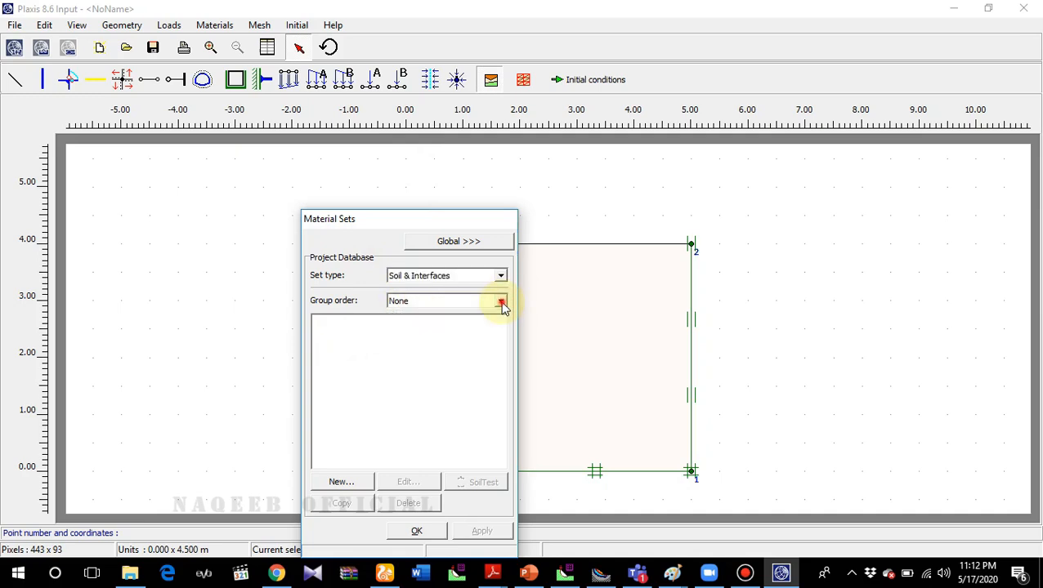
- Create a new soil material set named sand with the Mohr-Coulomb model and the Drained material type
left_click(350, 488)
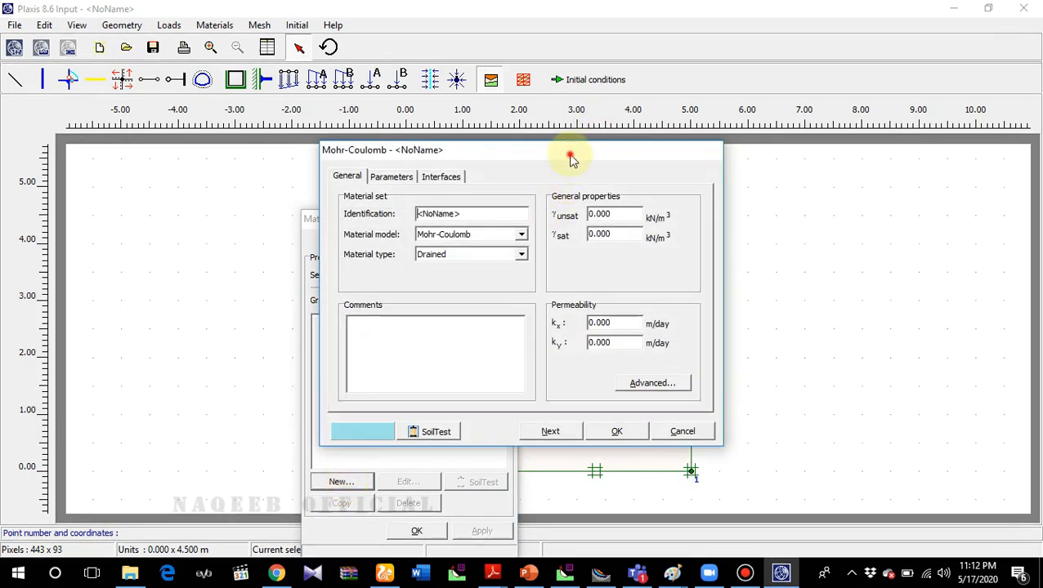
left_click_drag(573, 159, 559, 174)
left_click_drag(459, 230, 376, 235)
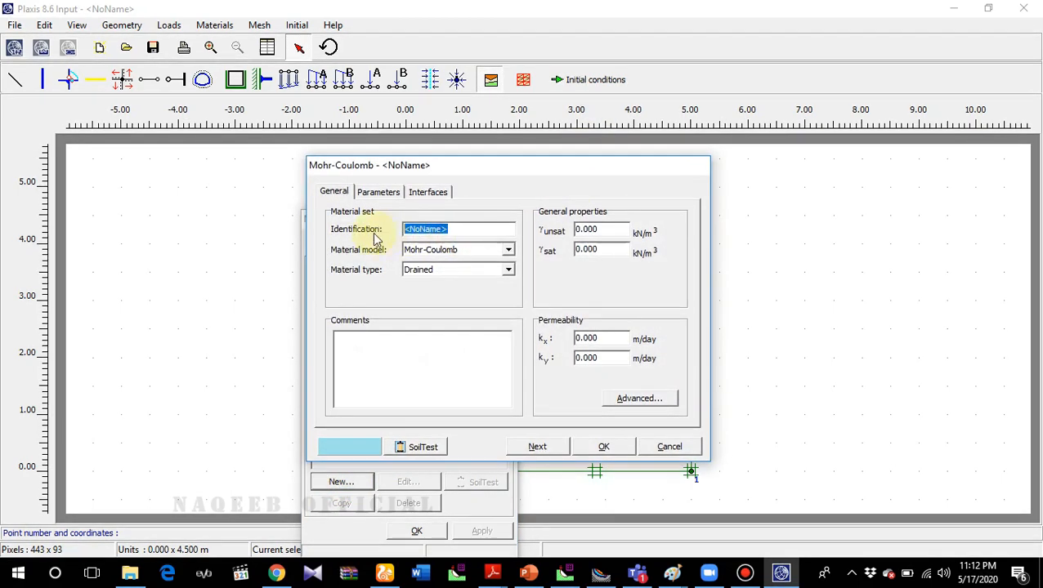
type("sand")
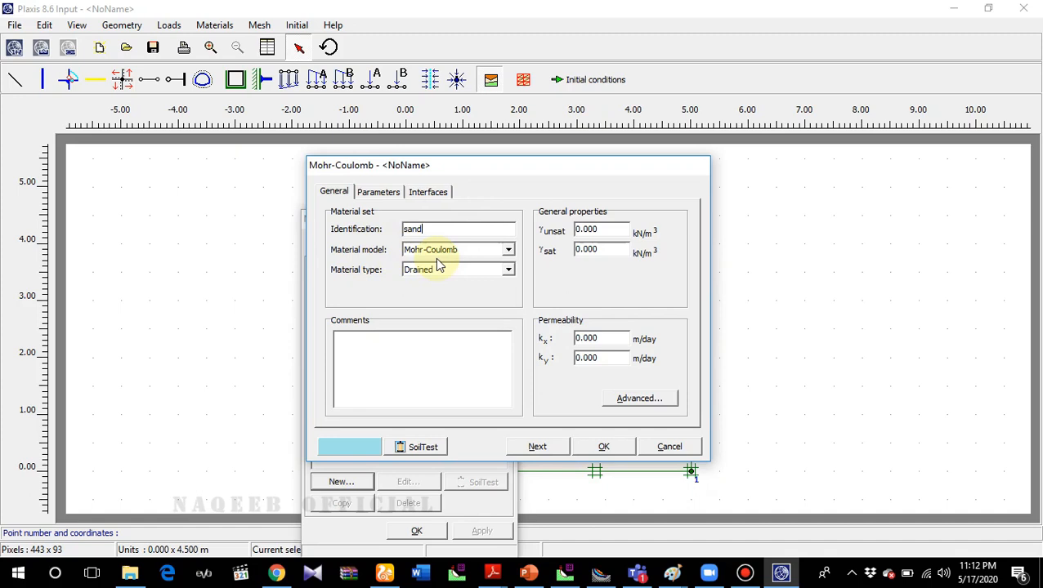
left_click(508, 252)
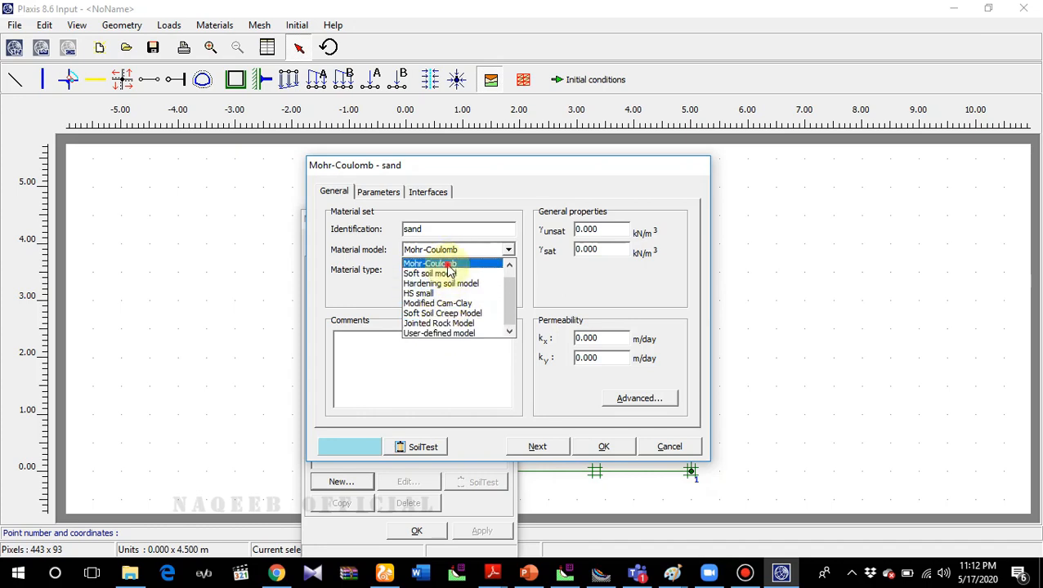
left_click(448, 265)
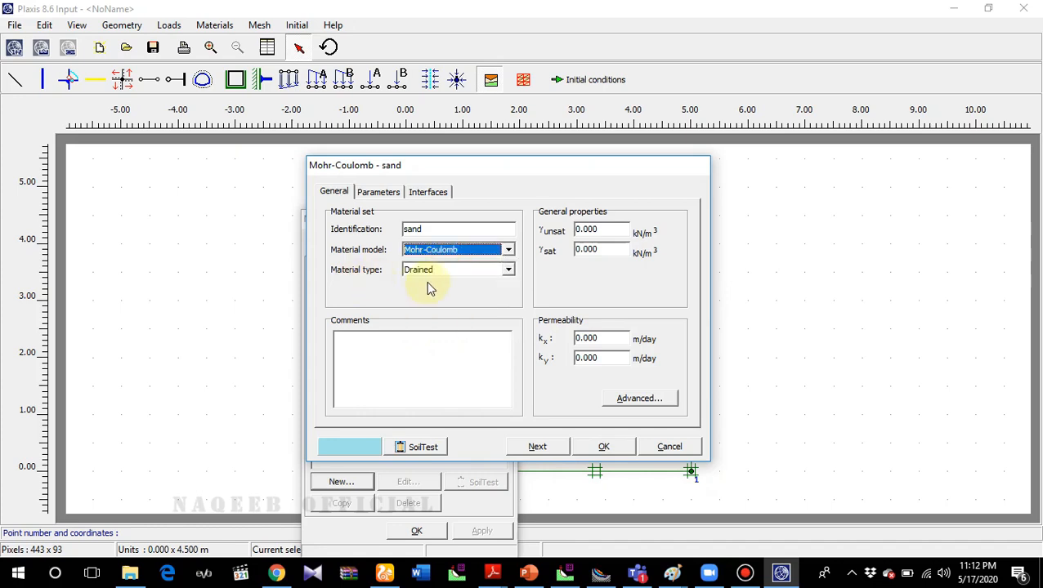
left_click(507, 273)
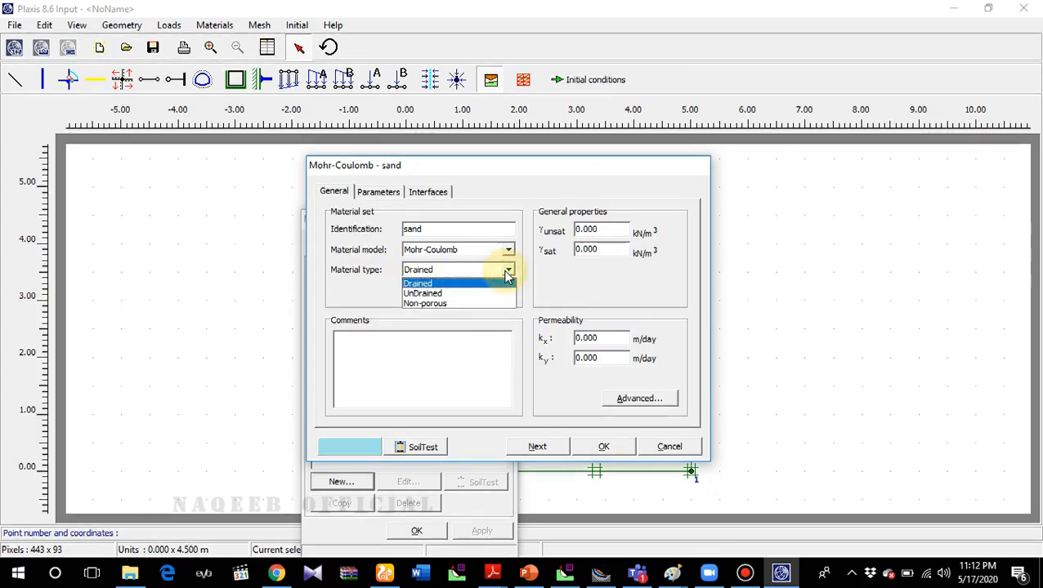
left_click(437, 283)
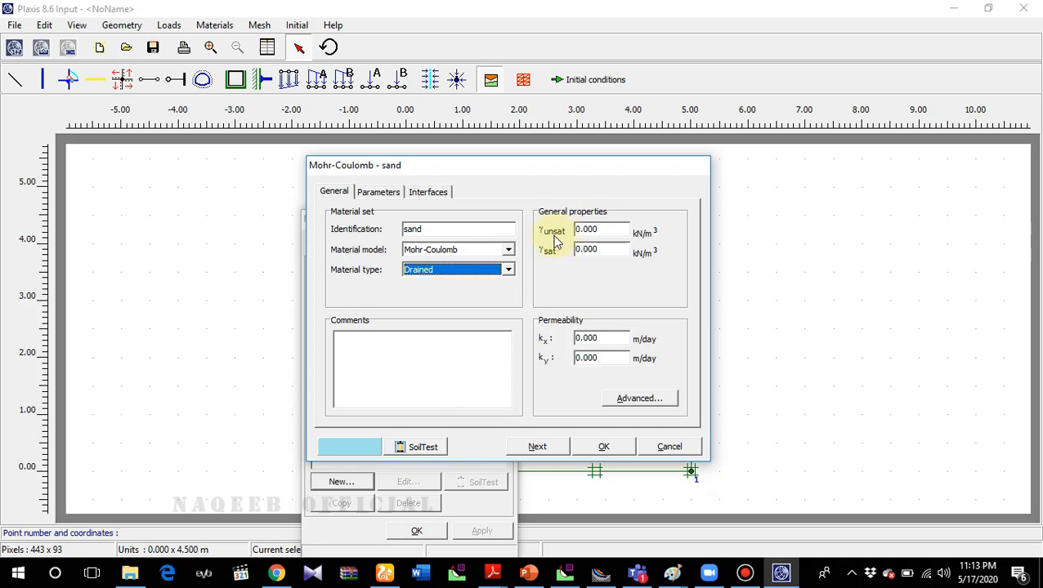
- Switch to PowerPoint and examine the sand parameters on the Material Properties slide
left_click(528, 573)
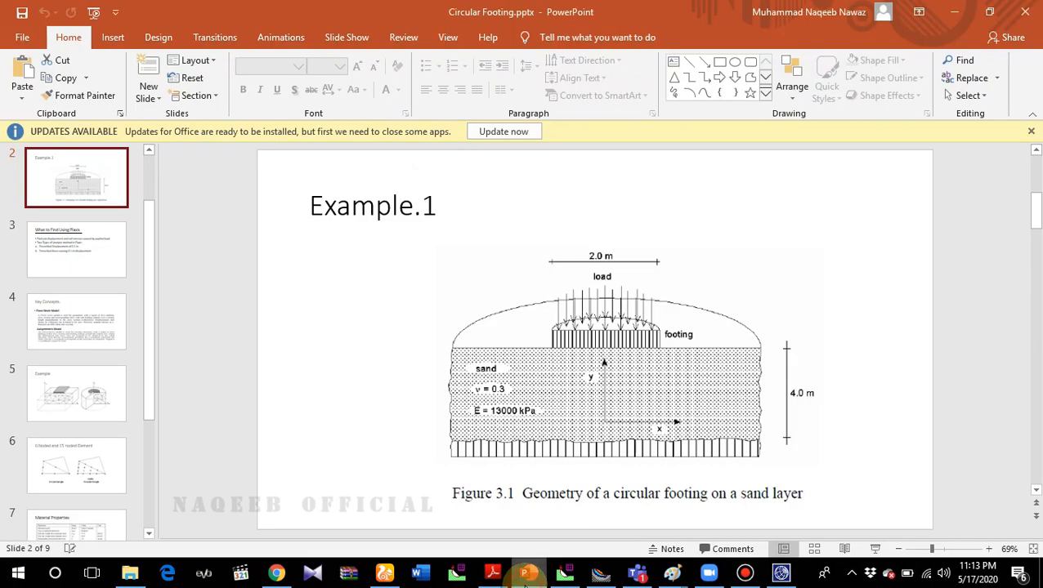
left_click(63, 474)
scroll(62, 476, "down", 1)
left_click(69, 499)
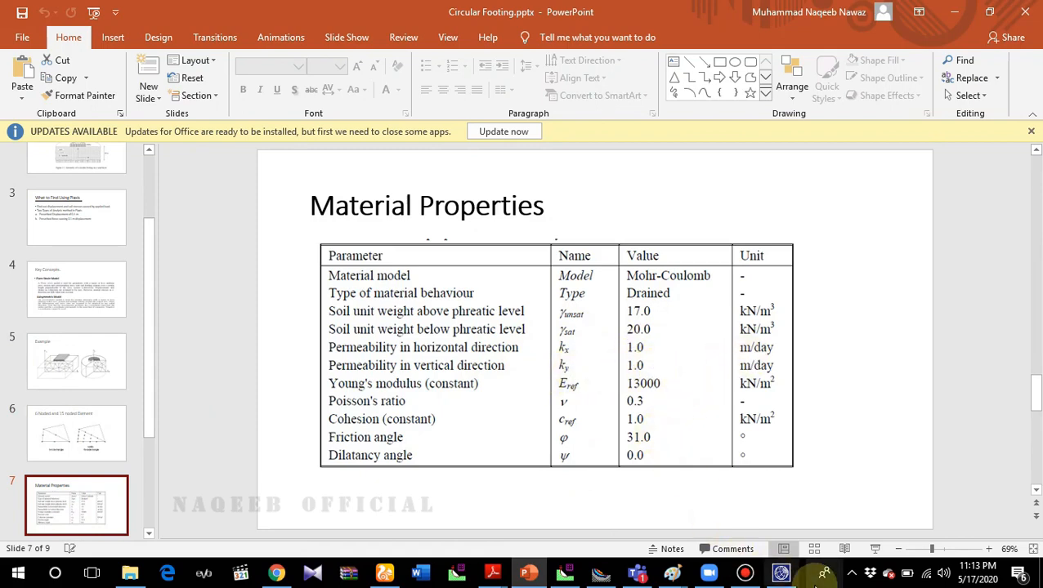
- Switch back to Plaxis and set the sand's unsaturated unit weight to 17 kN/m³ and saturated unit weight to 20 kN/m³
left_click(781, 574)
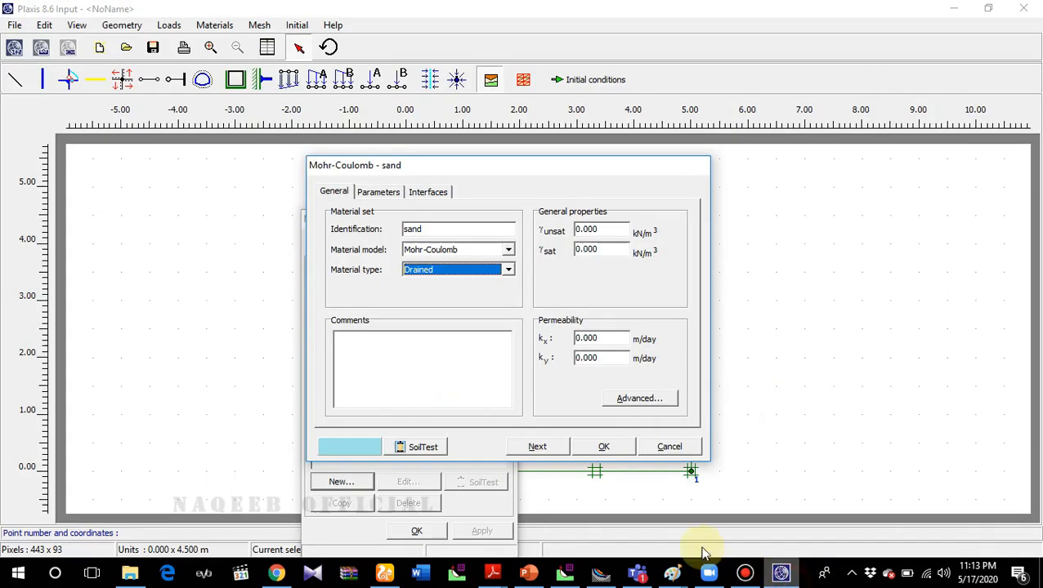
double_click(596, 228)
type("17")
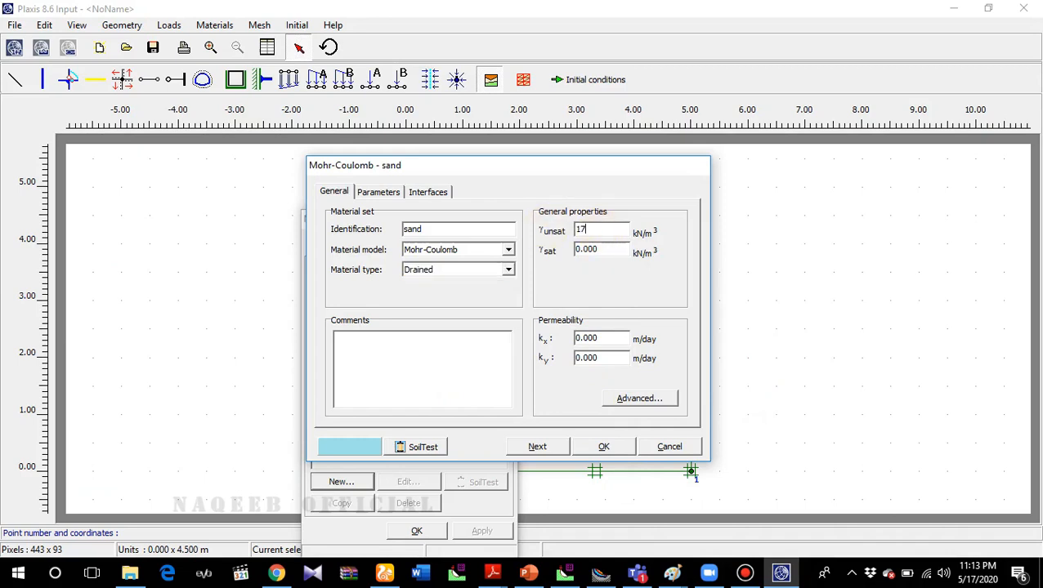
double_click(600, 250)
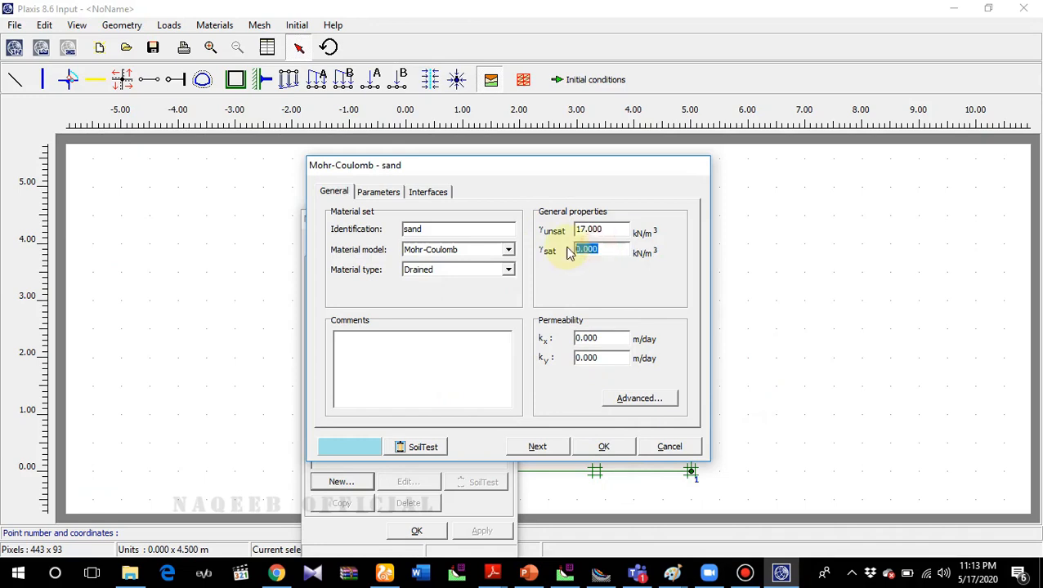
type("20")
- Set the sand's horizontal and vertical permeability to 1 m/day each
double_click(601, 339)
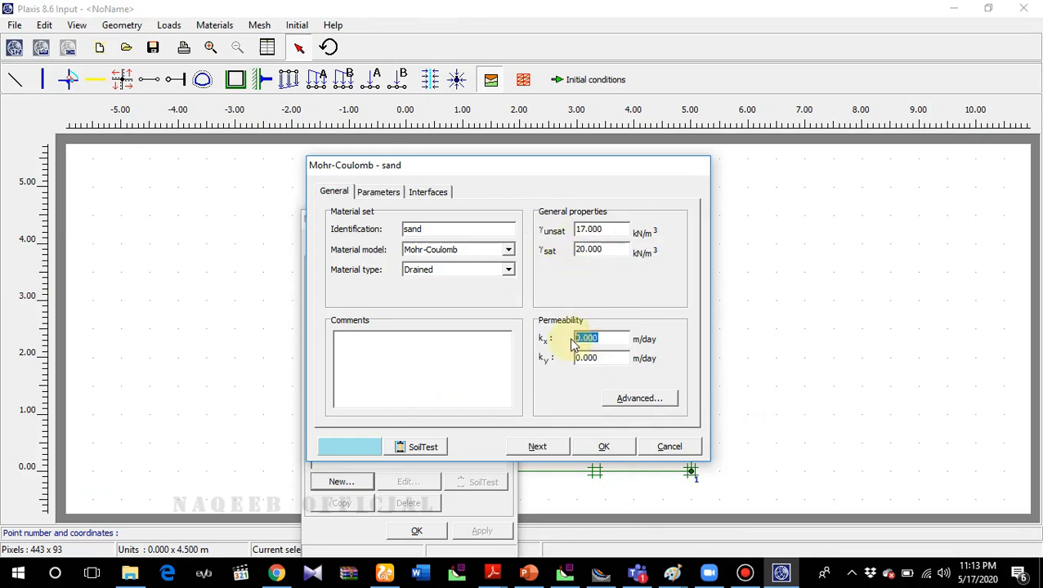
type("1")
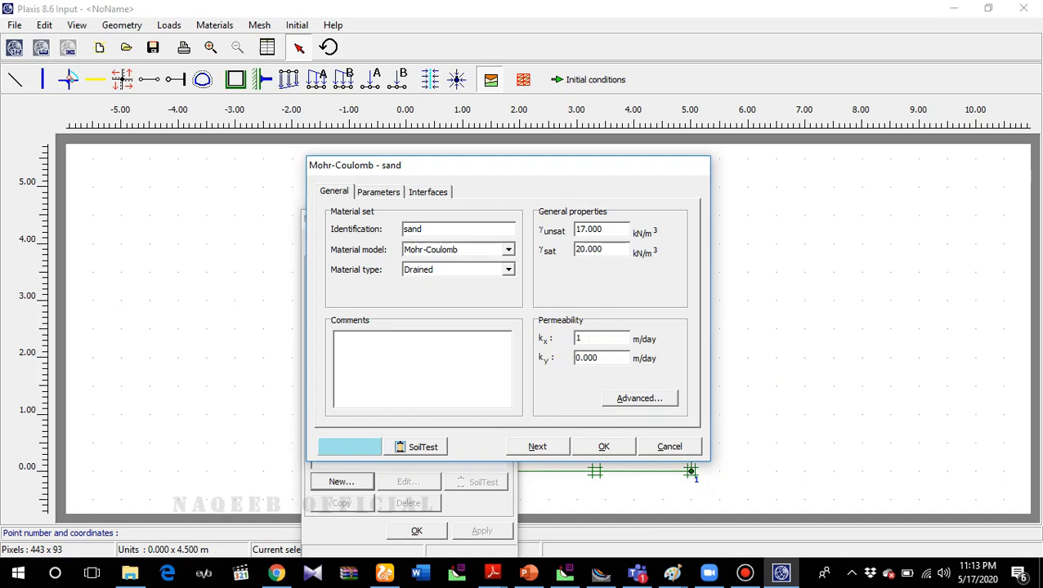
double_click(585, 357)
type("1")
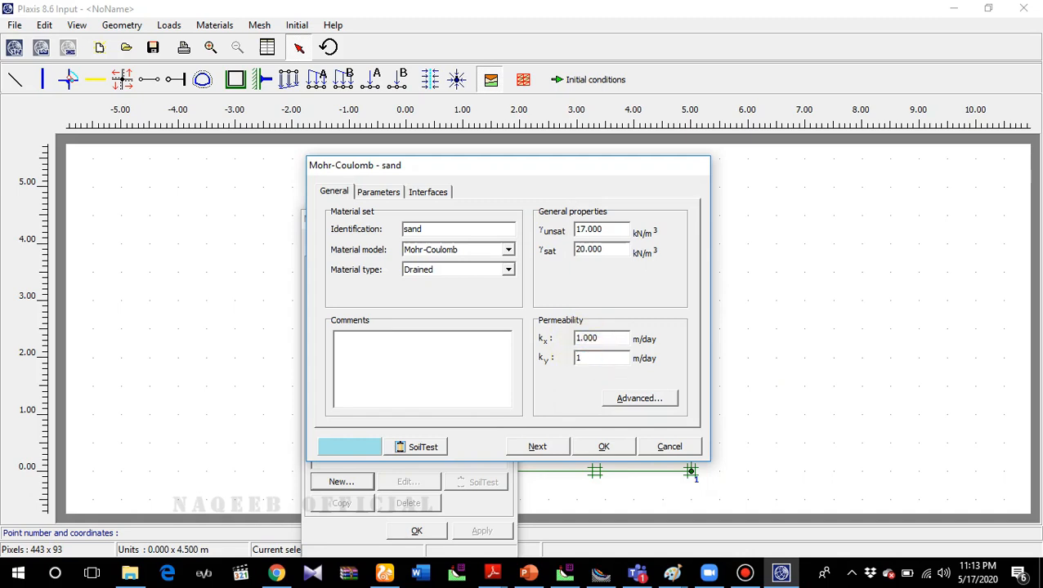
- Set the sand's reference Young's modulus to 13000 kN/m² and Poisson's ratio to 0.3
left_click(381, 199)
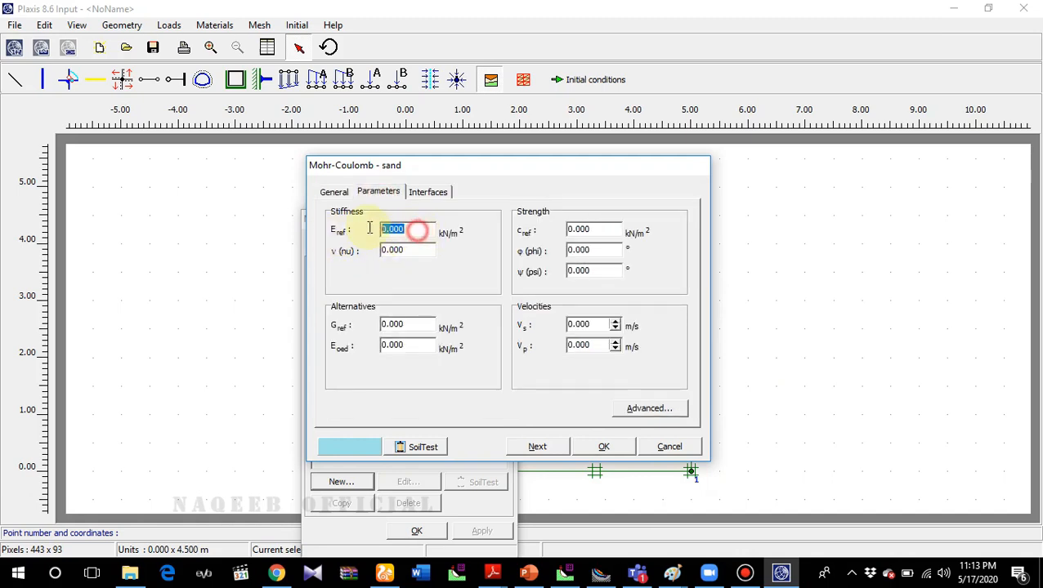
type("13")
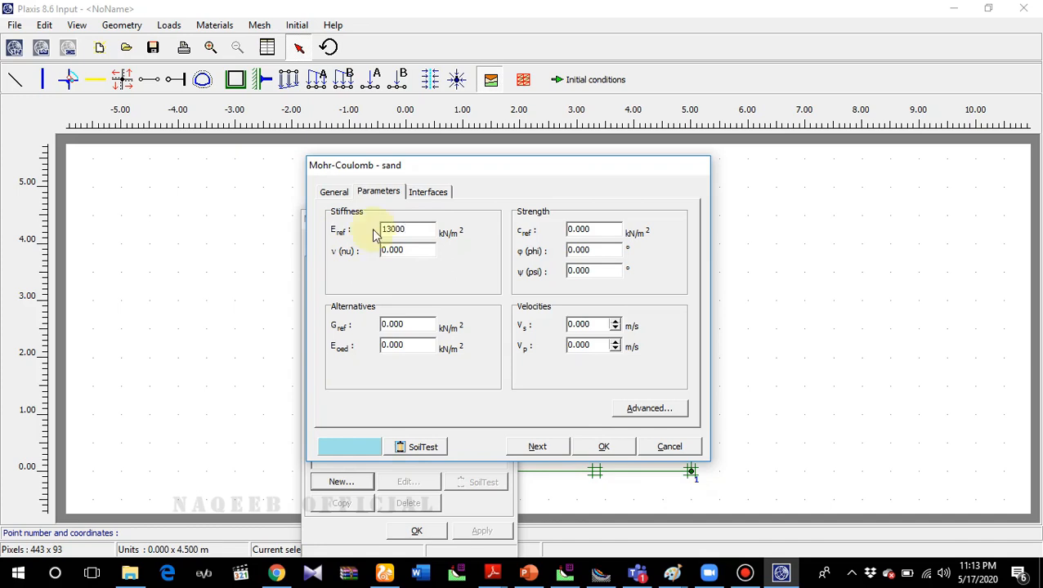
left_click(402, 251)
key("BackSpace")
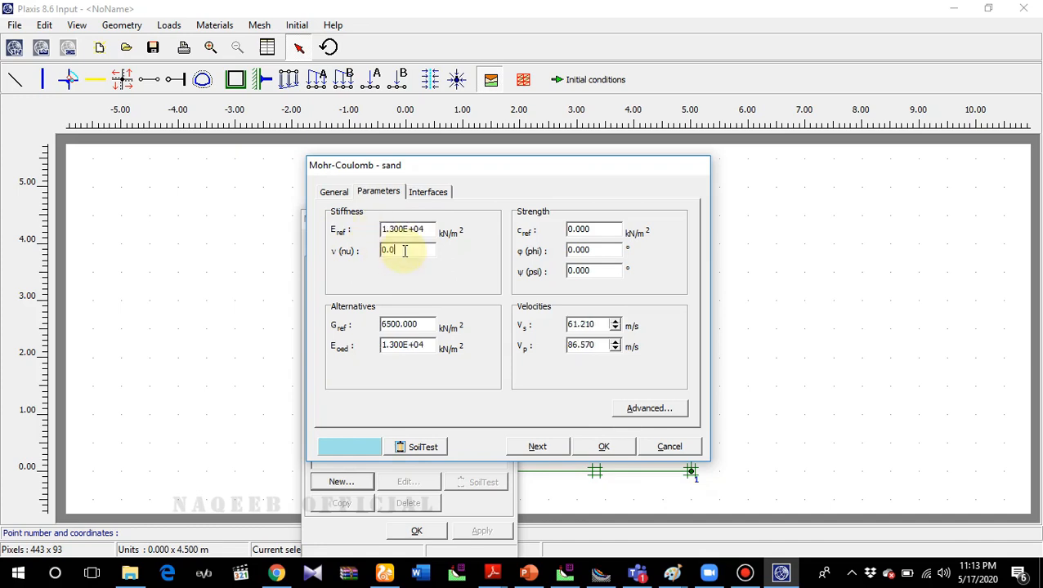
type("3")
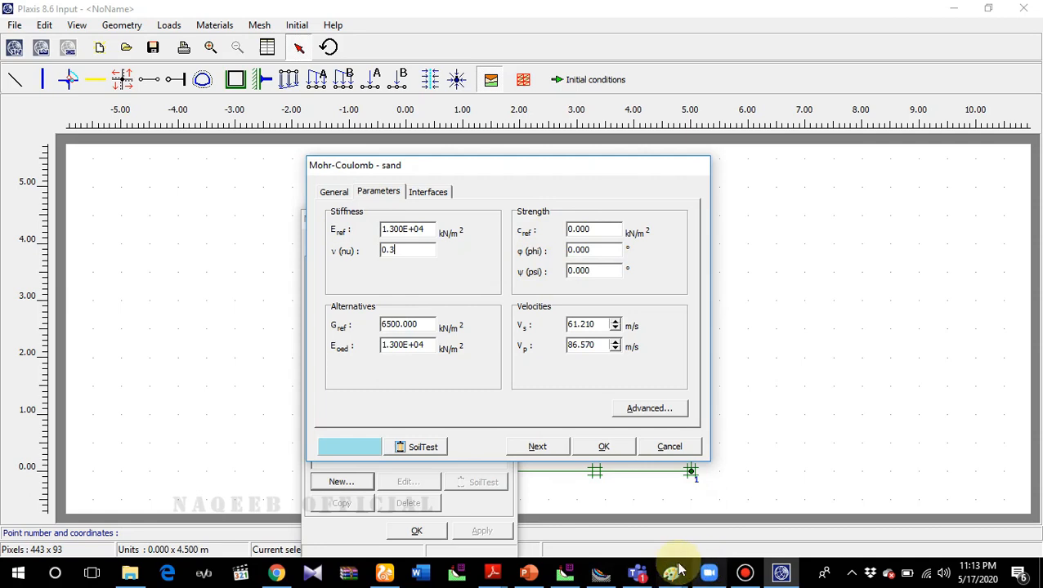
- Consult the Material Properties slide in PowerPoint, and set the sand's cohesion to 1 kN/m² and friction angle to 31° in Plaxis
left_click(529, 573)
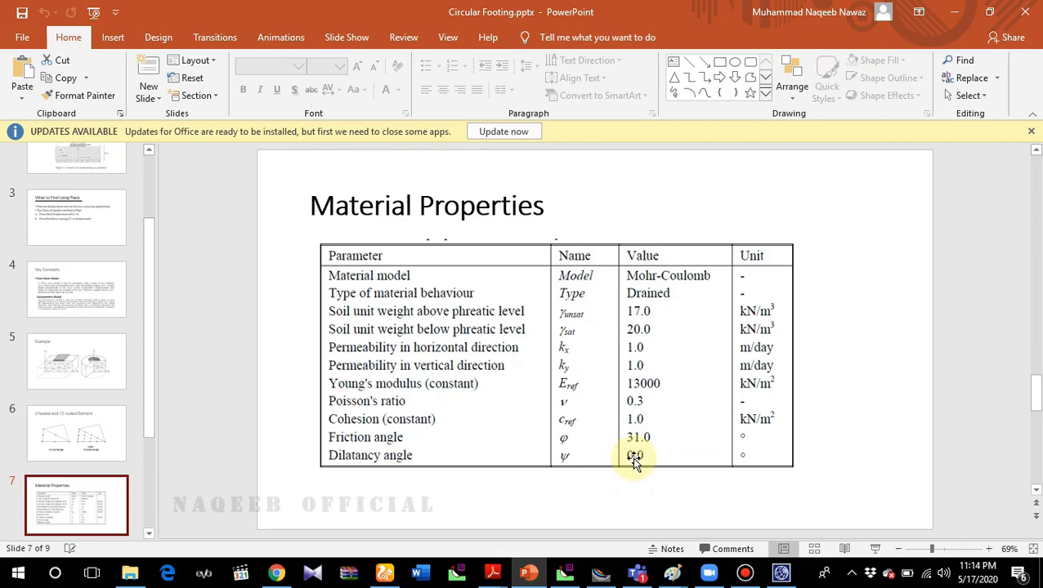
left_click(781, 574)
left_click(595, 229)
type("1")
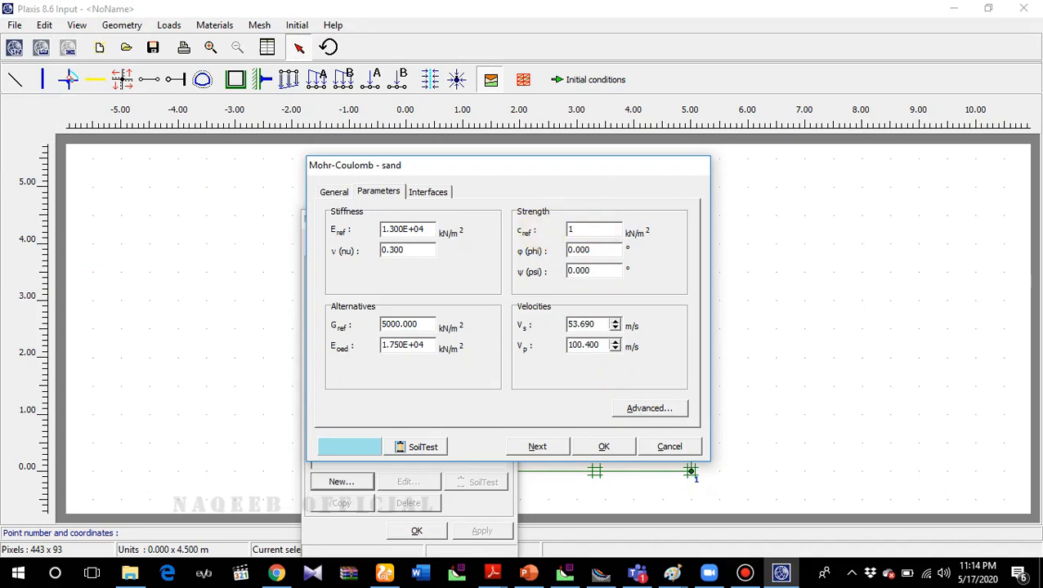
left_click(585, 250)
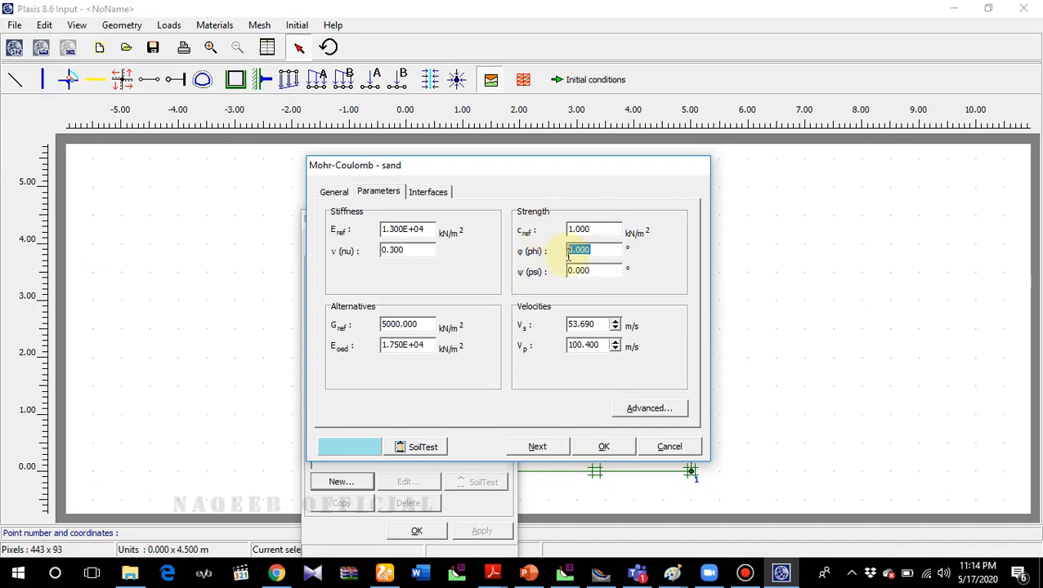
type("31")
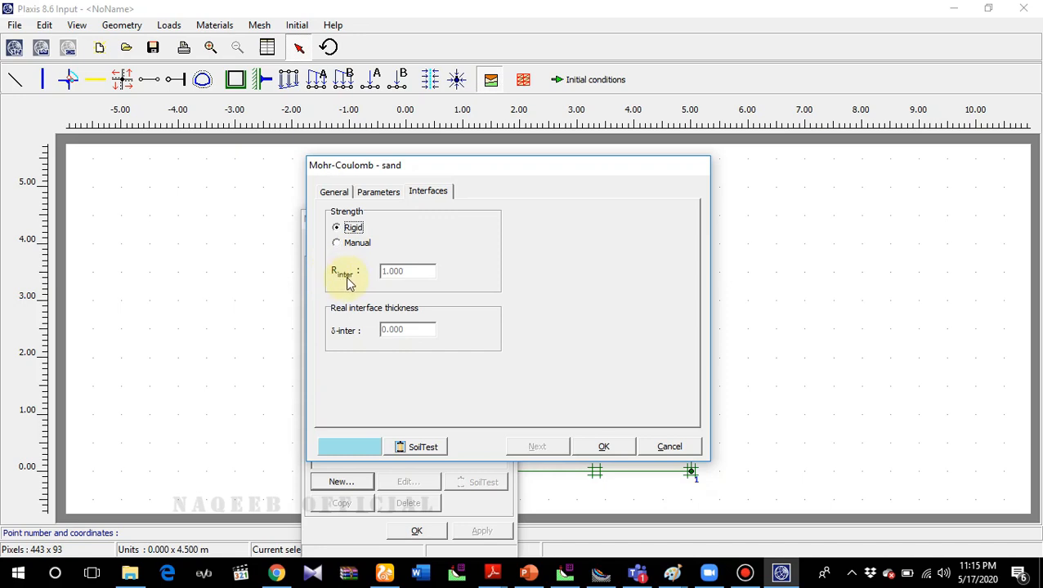
- Change the sand's display colour to light red (RGB 232, 161, 161) and save the material set
left_click(344, 448)
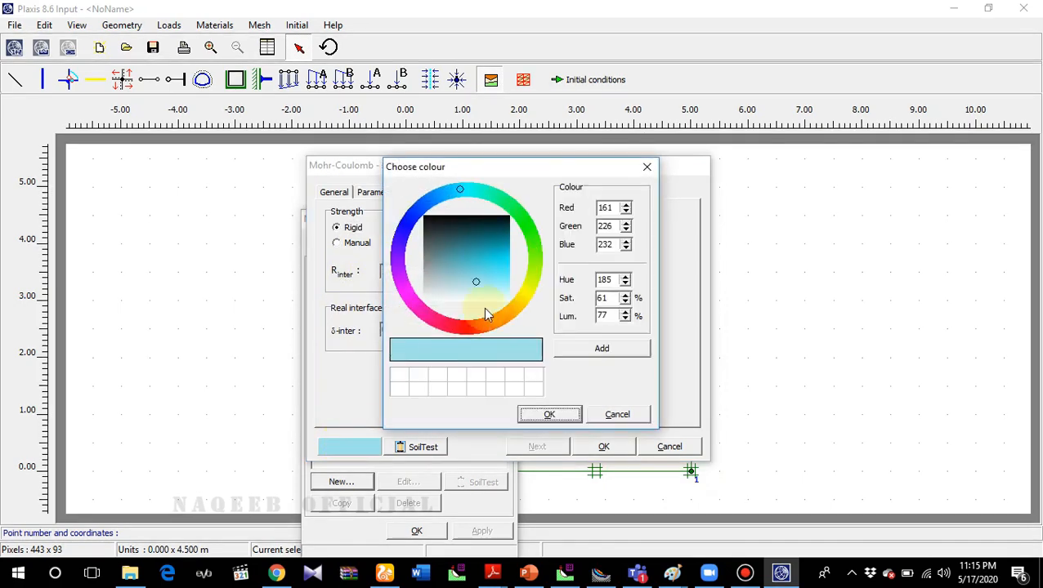
left_click(465, 327)
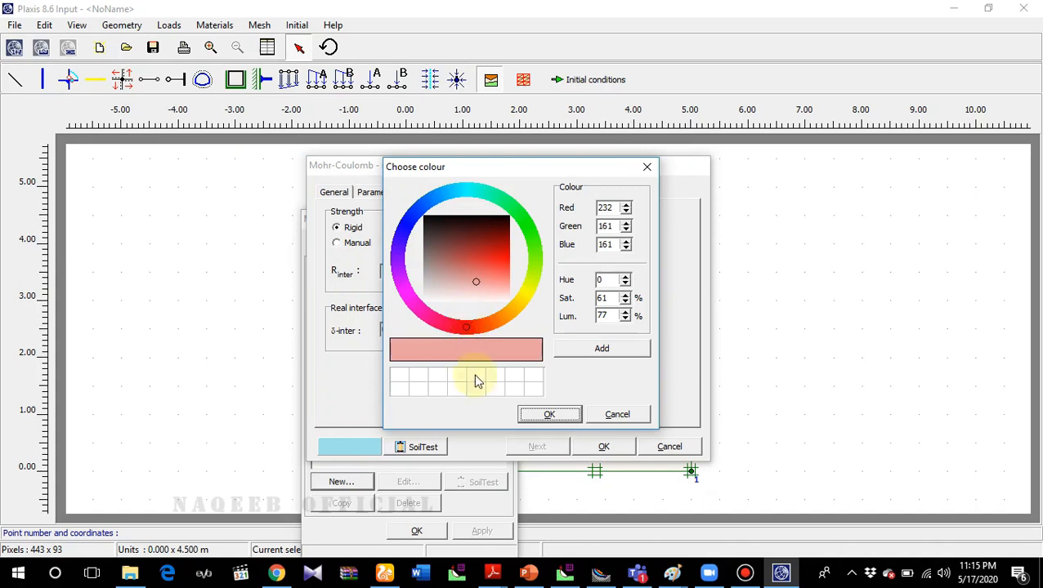
left_click(542, 416)
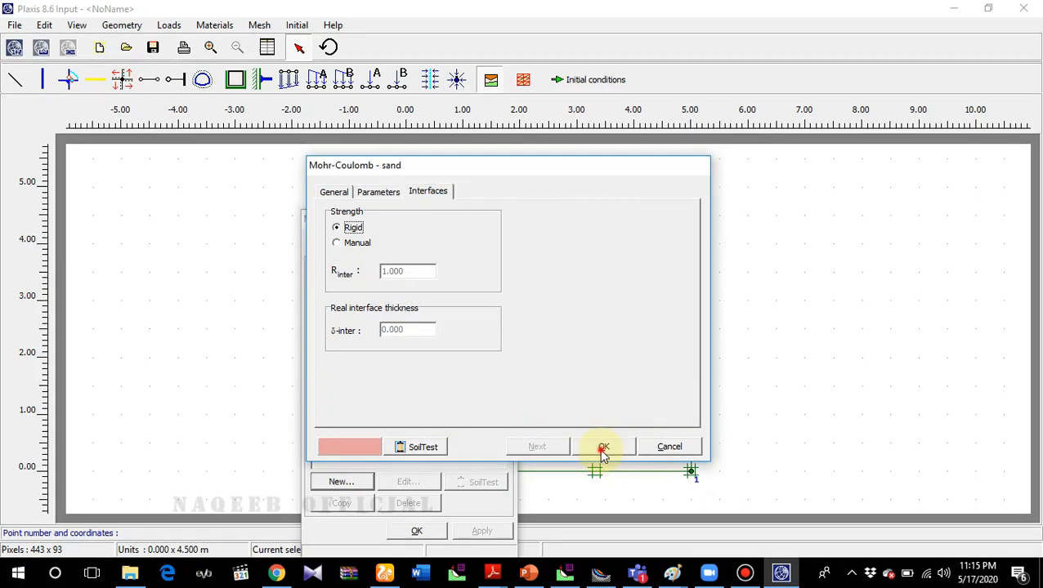
left_click(602, 448)
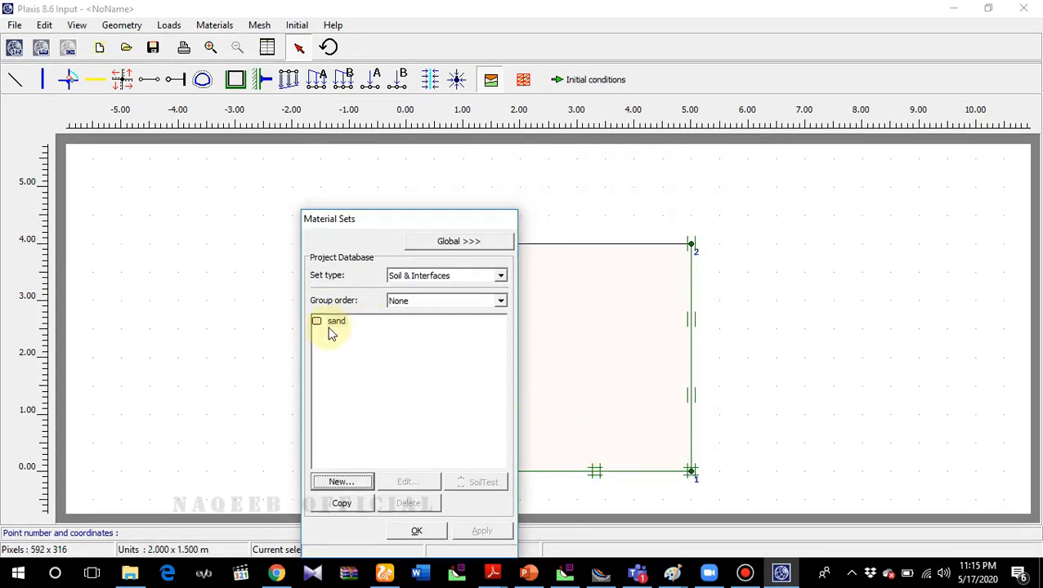
- Assign the sand material set to the soil cluster and close the material sets database
left_click_drag(360, 218, 204, 179)
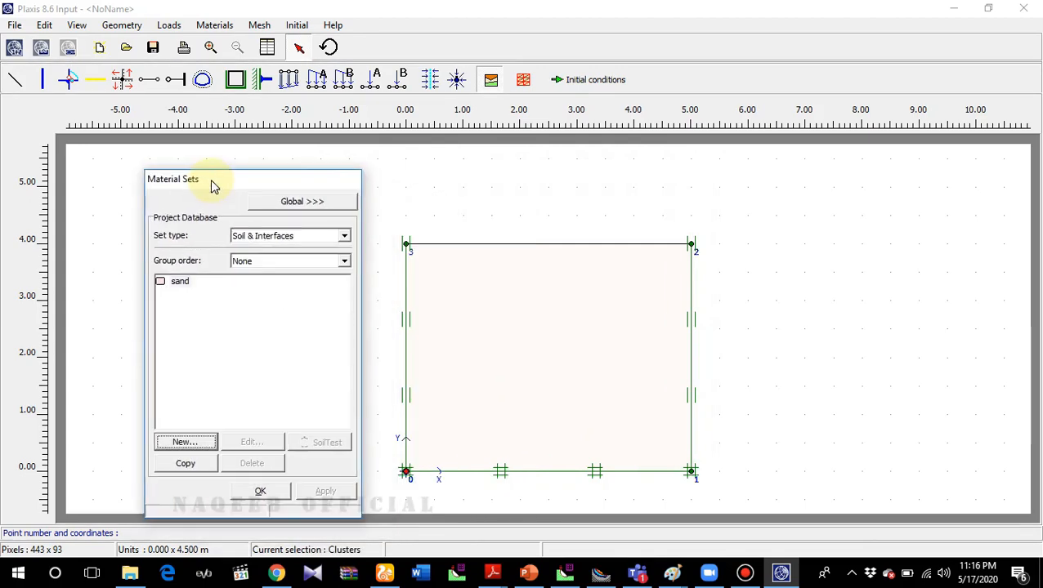
left_click(161, 284)
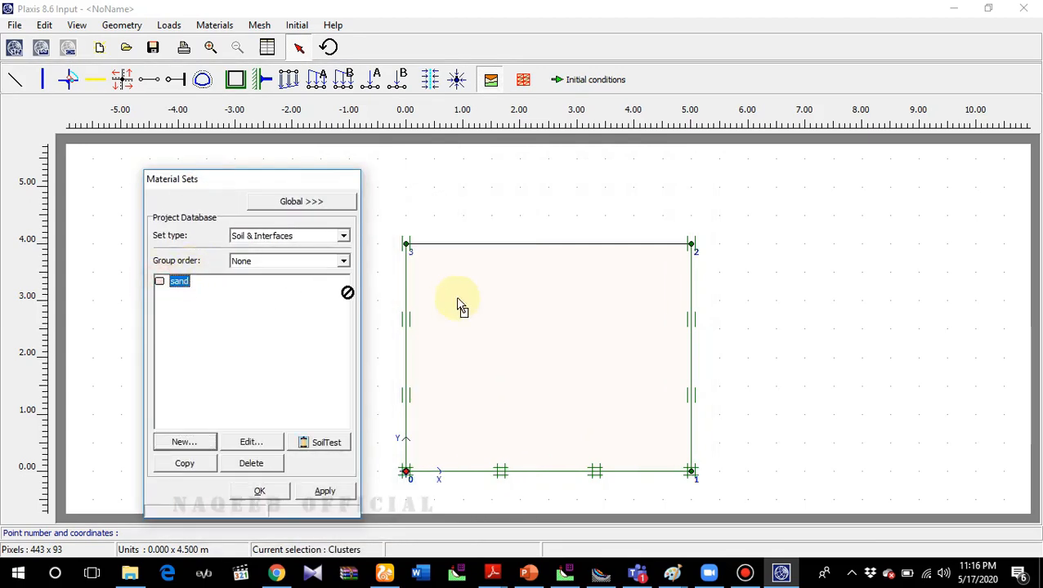
left_click_drag(517, 318, 515, 321)
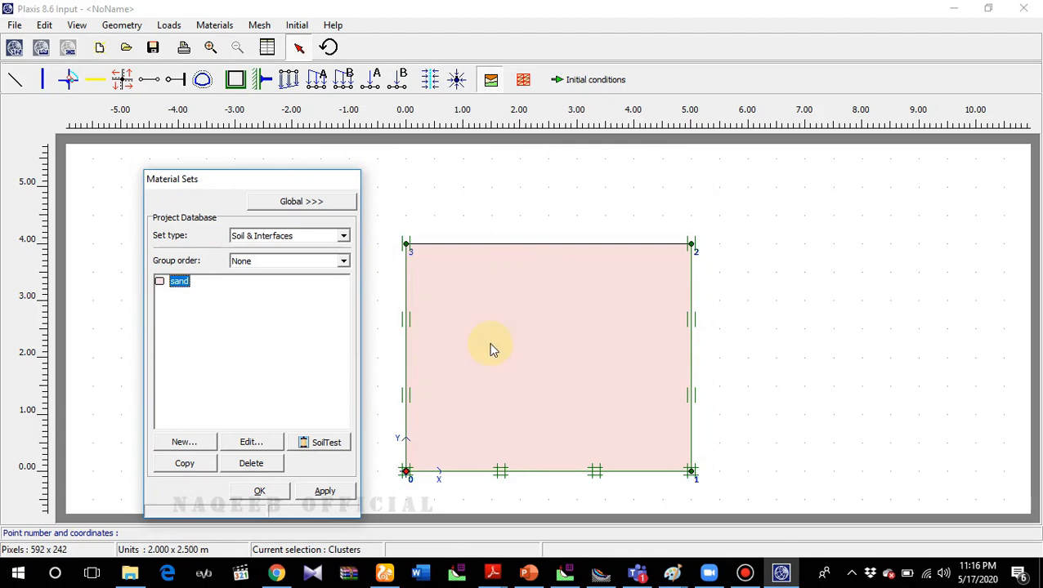
left_click(260, 493)
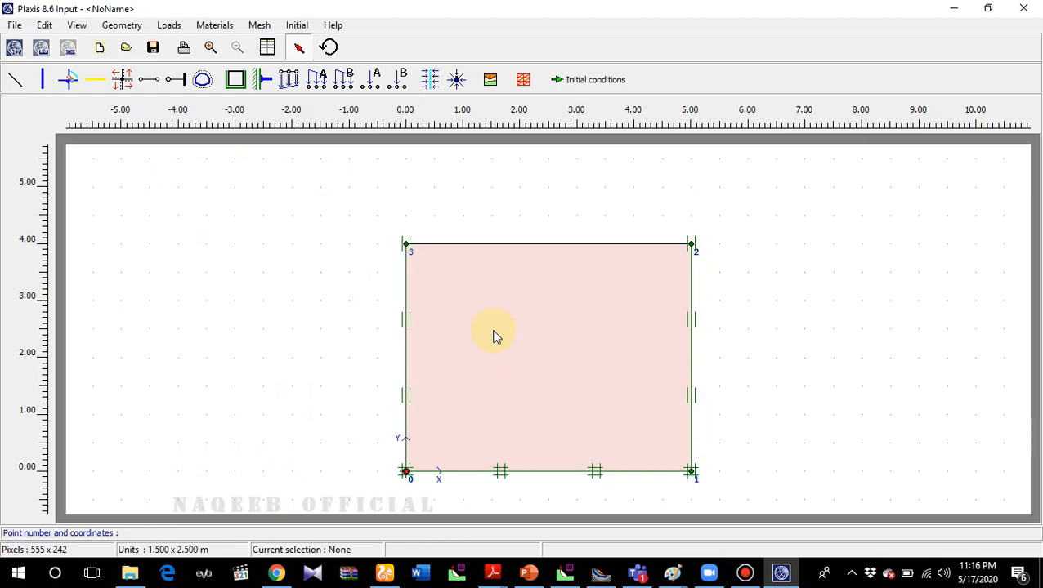
- Check the footing on the Example.1 slide in PowerPoint, and draw a prescribed displacement in Plaxis from (0, 4) to (1, 4)
left_click(290, 82)
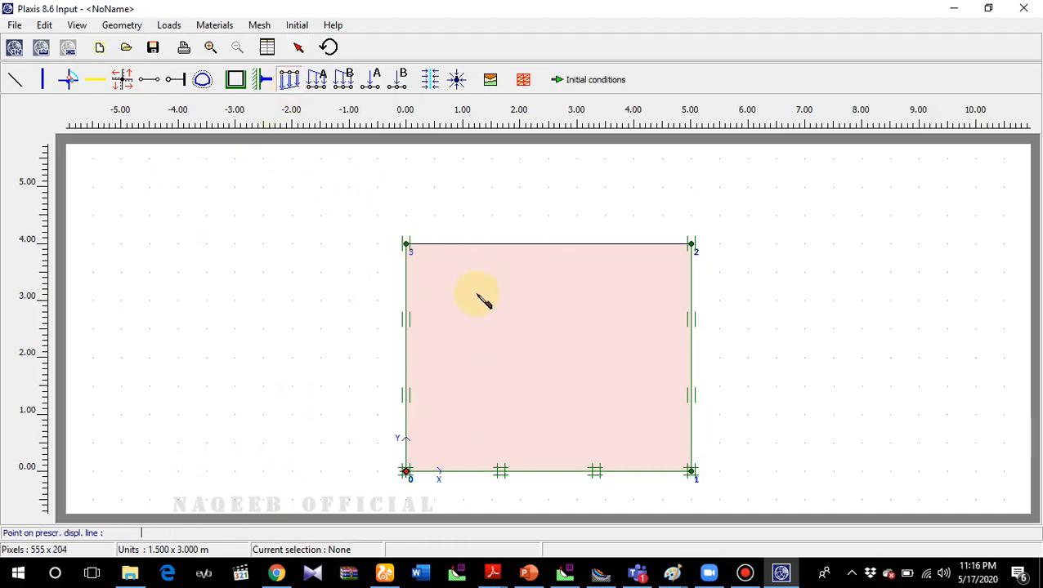
left_click(529, 573)
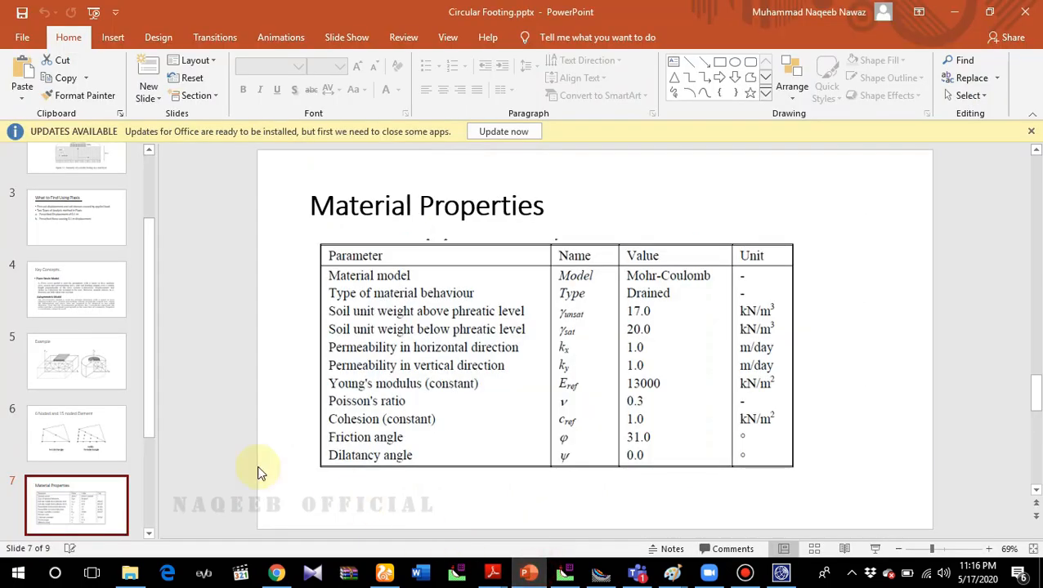
scroll(57, 256, "up", 5)
left_click(105, 255)
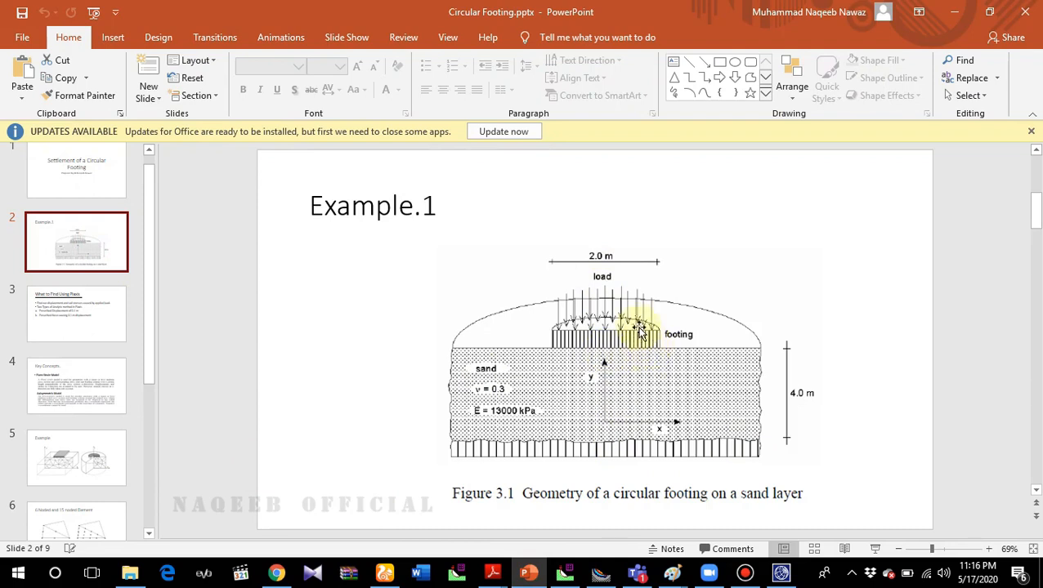
left_click(781, 572)
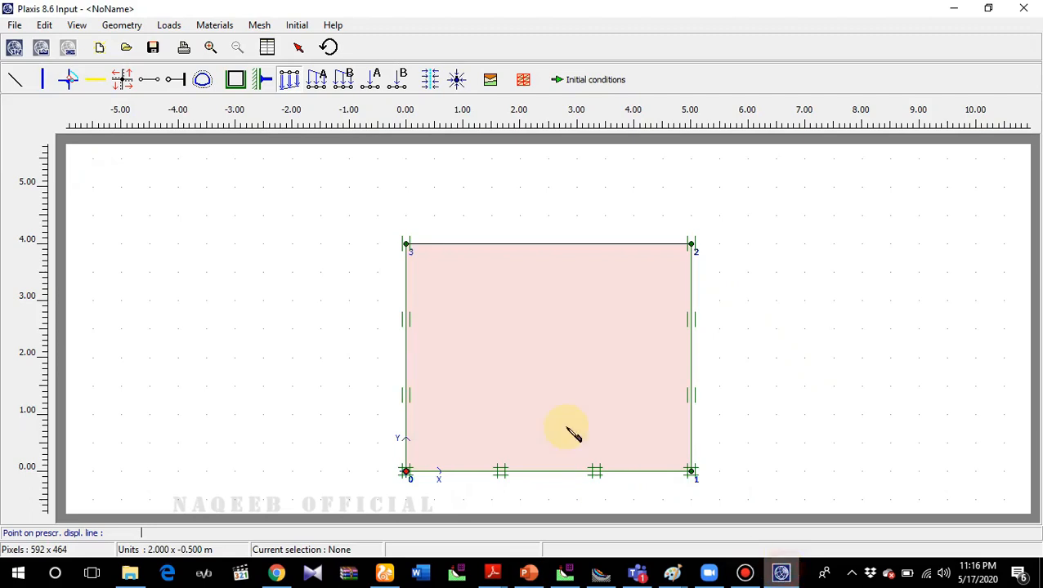
left_click(407, 244)
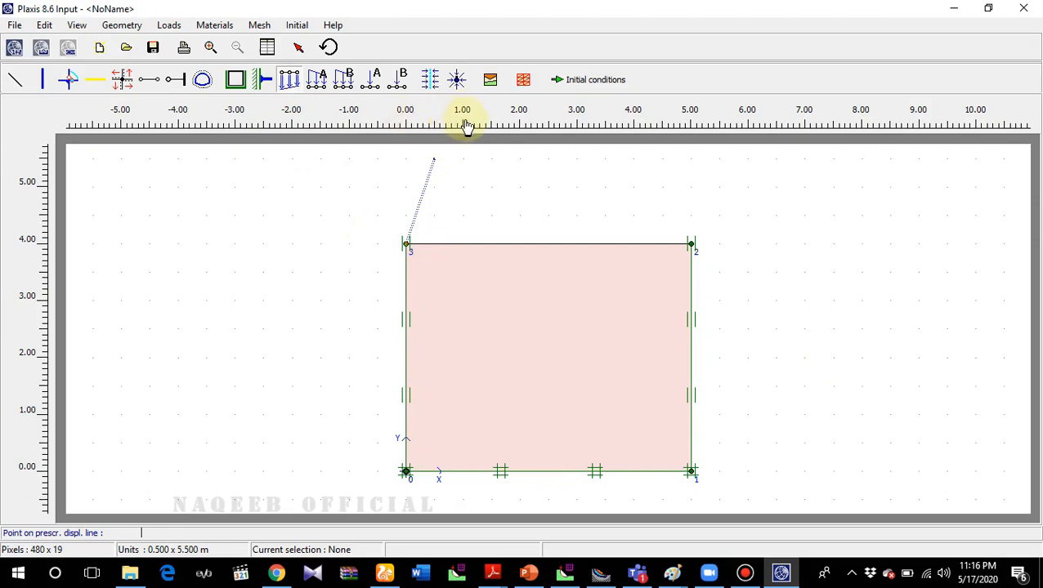
left_click(464, 245)
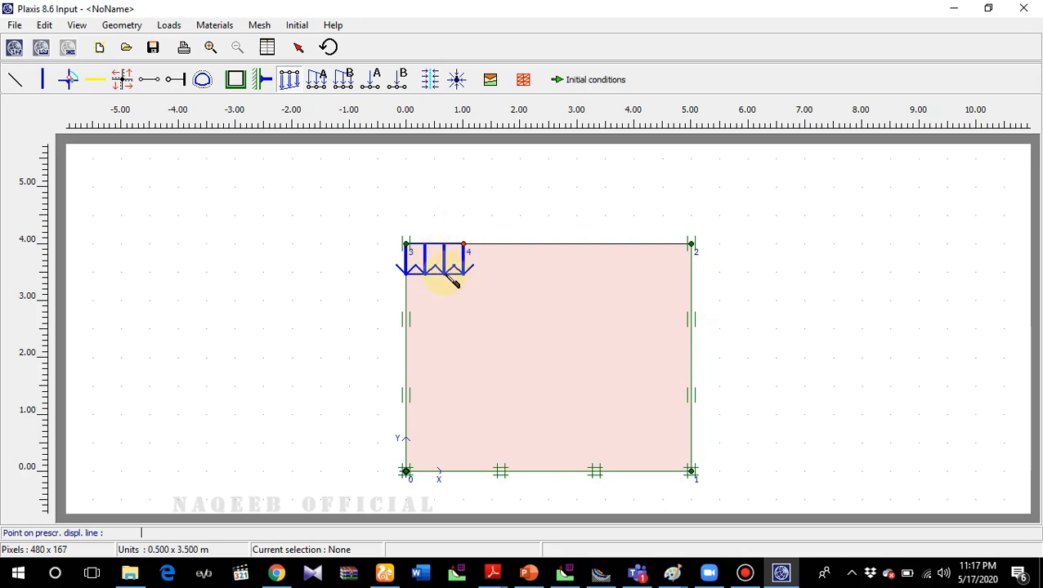
- Generate the finite element mesh and update the input model with it
left_click(525, 84)
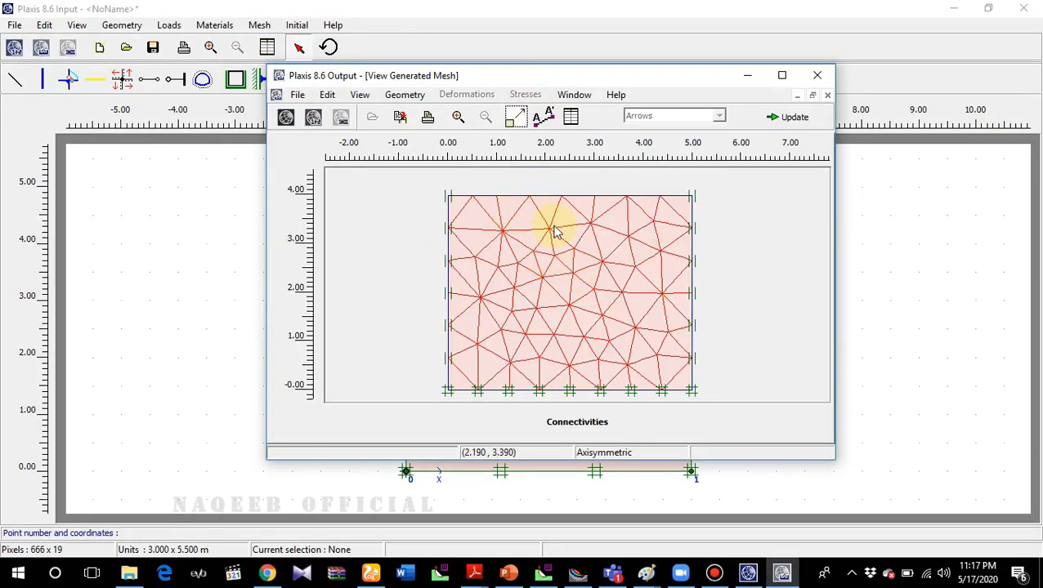
left_click(789, 118)
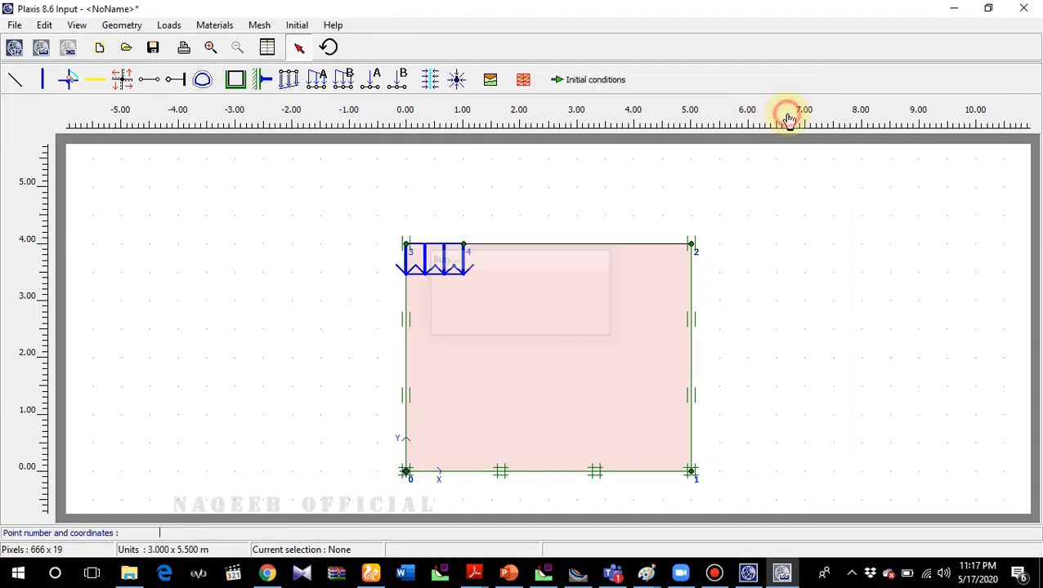
- Open the initial conditions with a water unit weight of 10 kN/m³ and keep the general phreatic level along the model's base
left_click(574, 85)
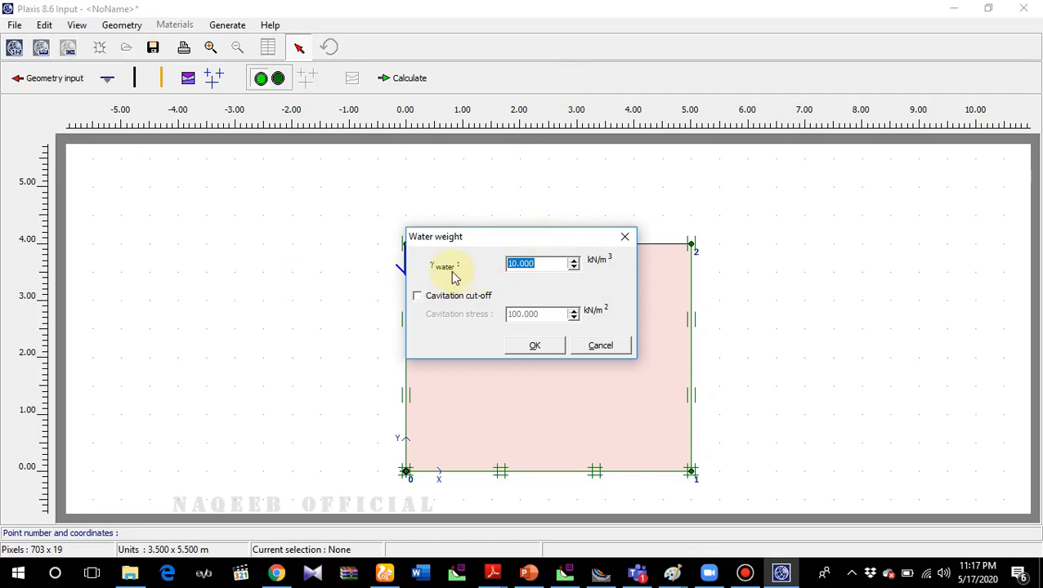
left_click(535, 346)
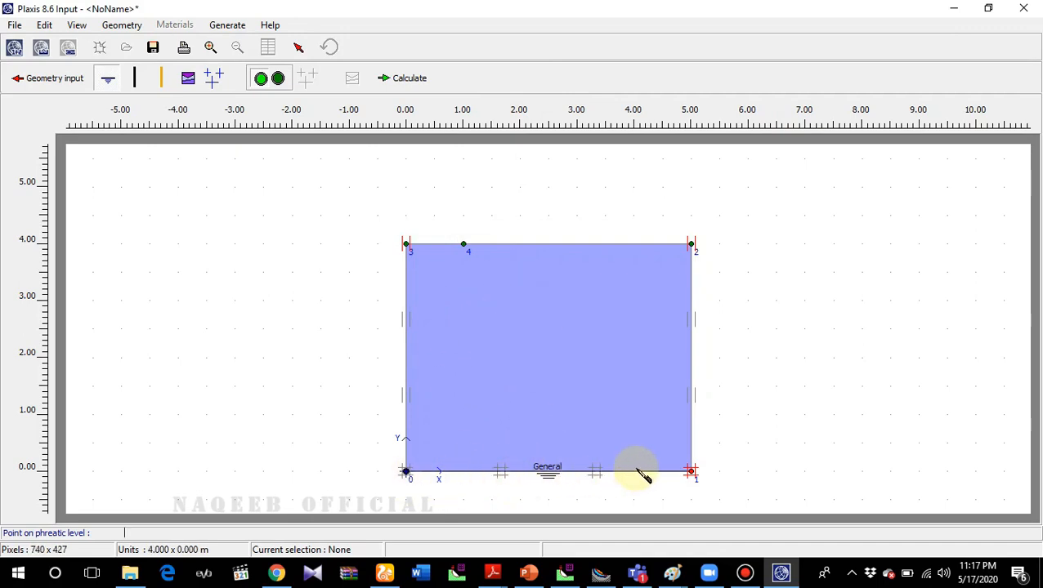
left_click(687, 471)
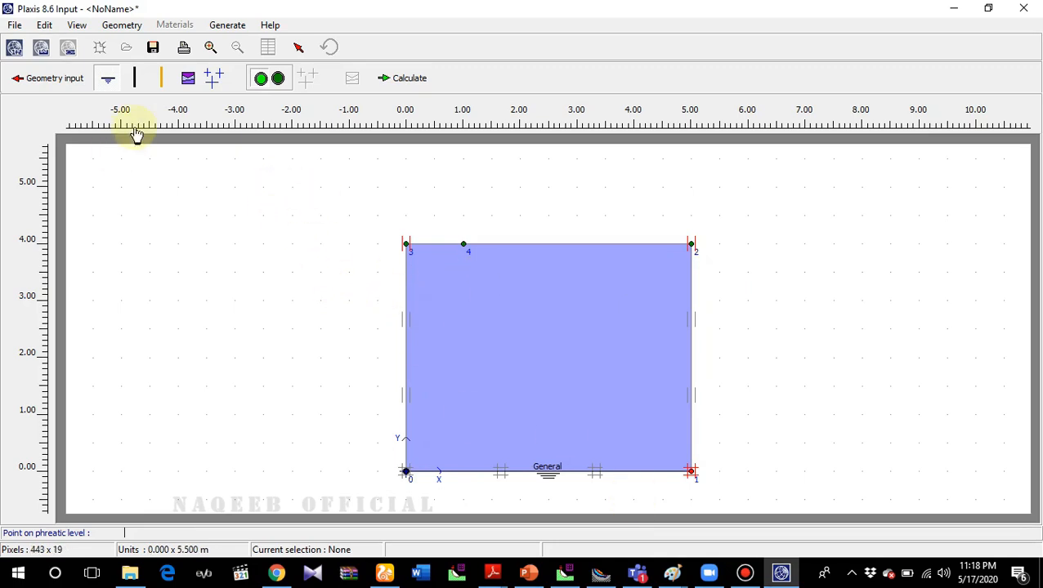
- Switch to the initial geometry configuration and generate the initial stresses by the K0-procedure with ΣM-weight 1.000 and K0 0.485
left_click(278, 79)
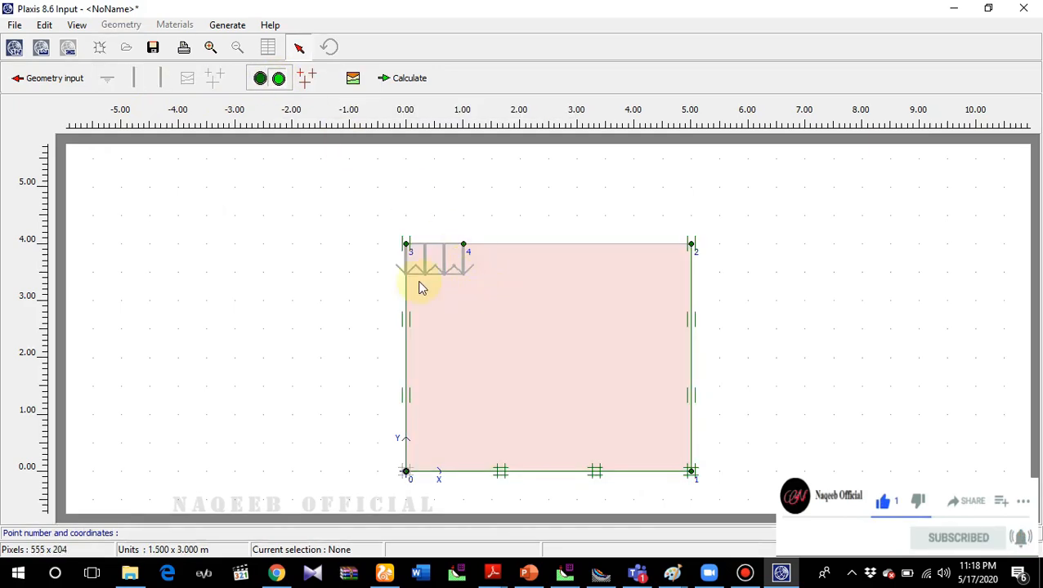
left_click(306, 79)
mouse_move(473, 198)
left_mouse_down()
mouse_move(423, 229)
mouse_move(270, 210)
left_mouse_up()
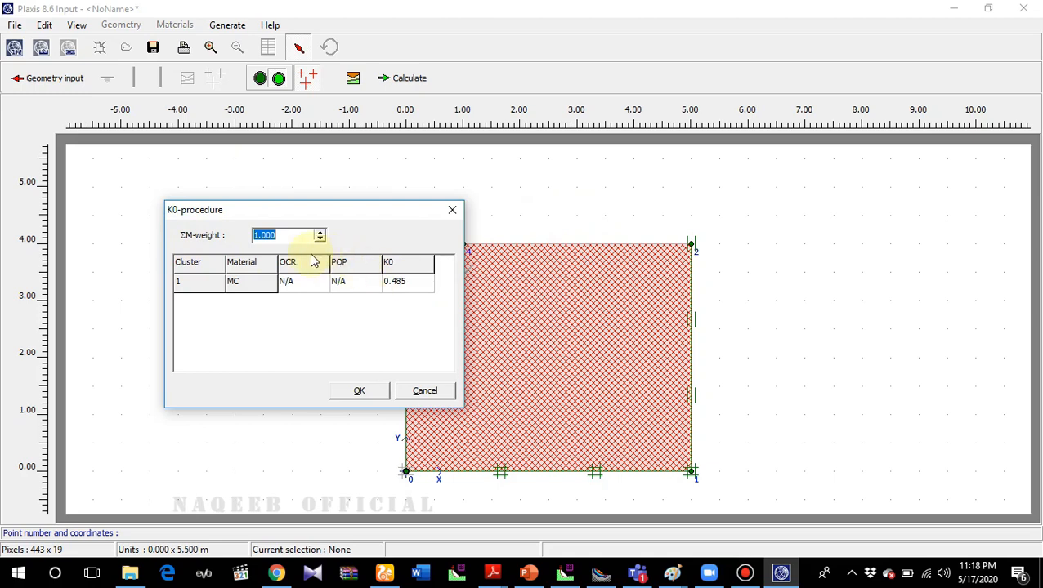
left_click(275, 235)
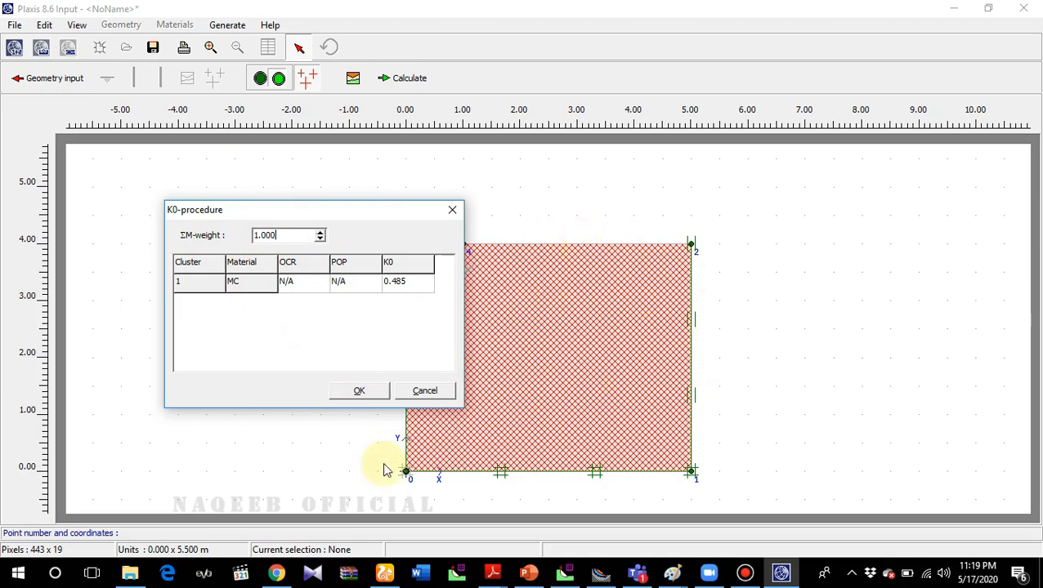
left_click(360, 392)
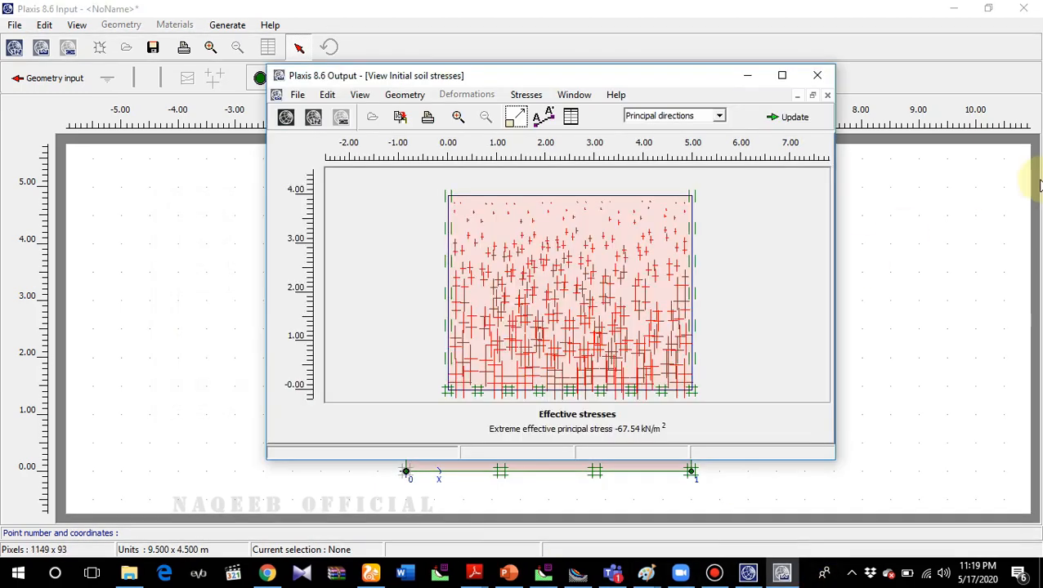
left_click(788, 120)
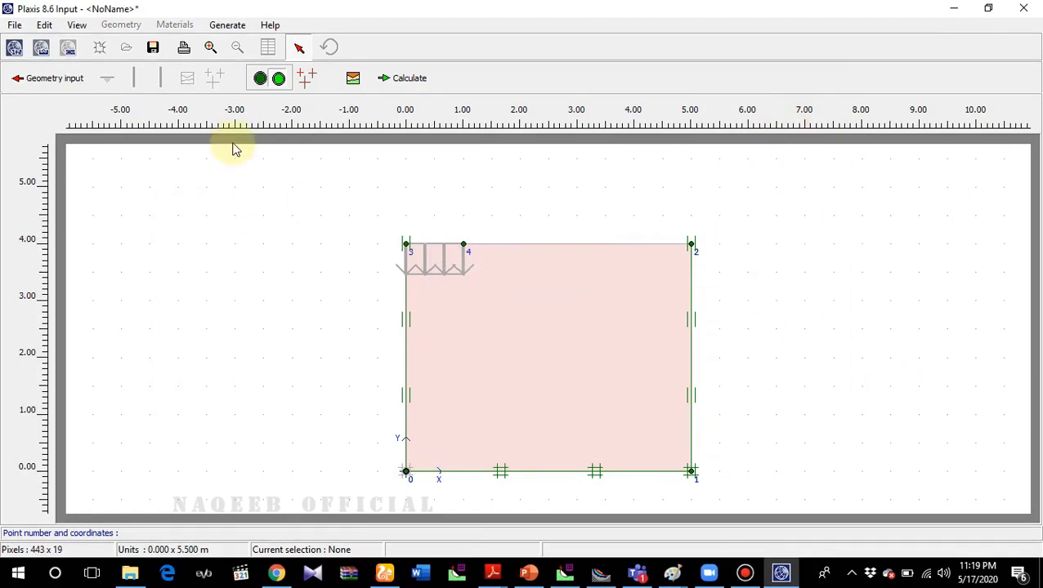
- Save the project as circular footing on sand soil and proceed to the calculation program
left_click(403, 85)
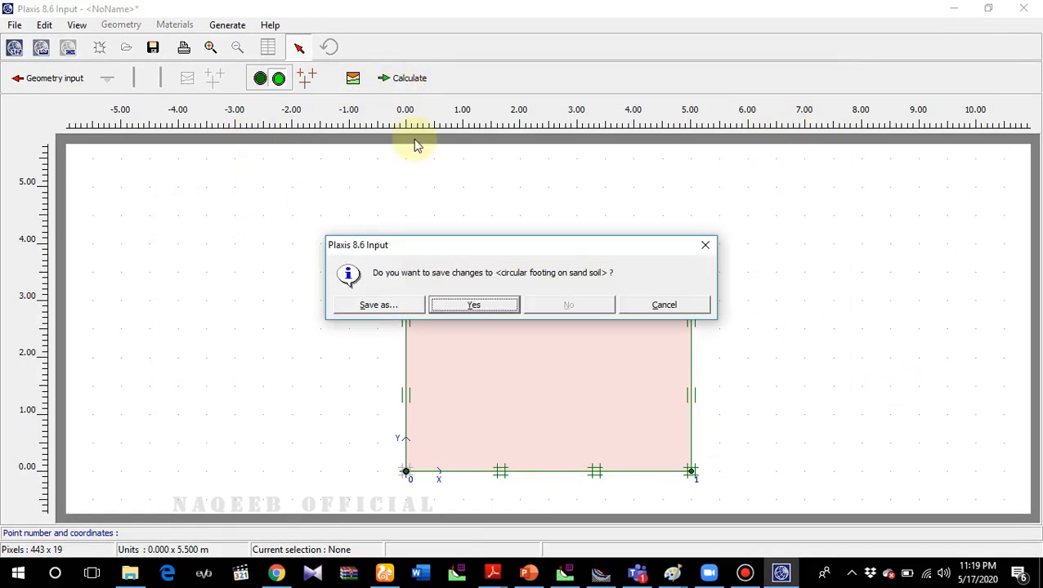
left_click(480, 312)
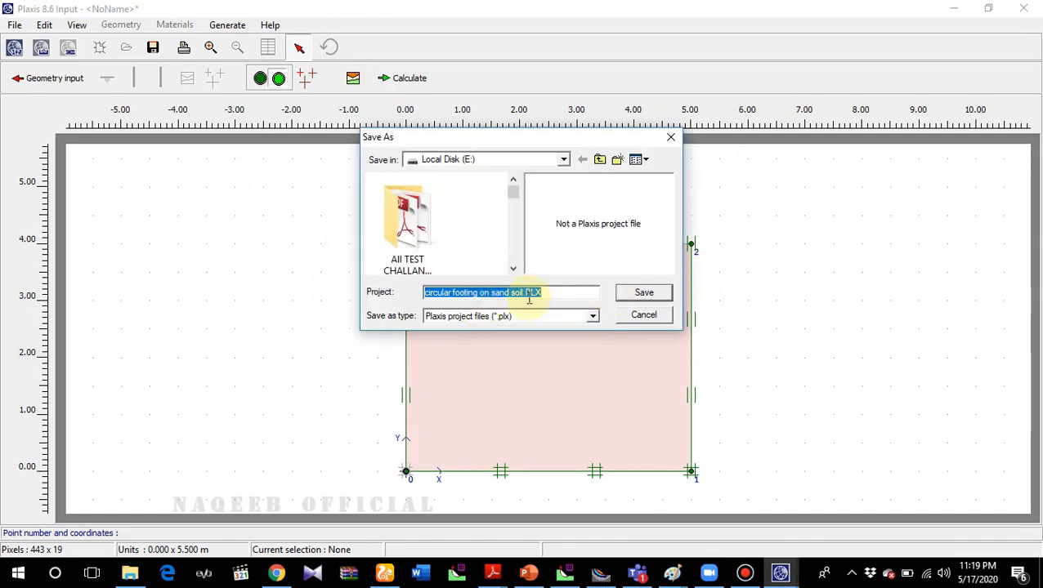
left_click(637, 294)
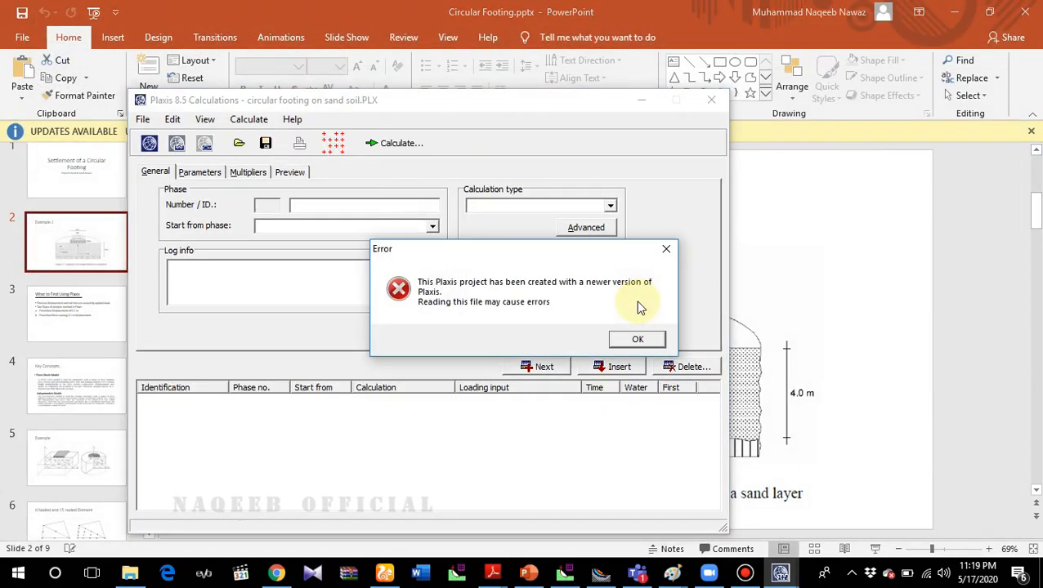
left_click(637, 339)
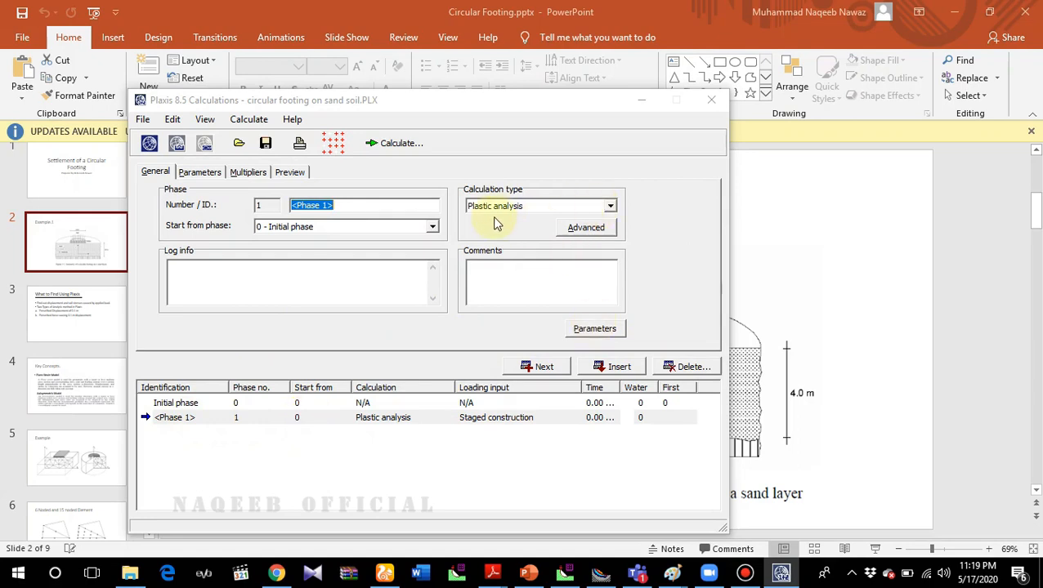
- Set Phase 1 to Plastic analysis and keep 250 additional steps with staged construction as loading input
left_click(611, 206)
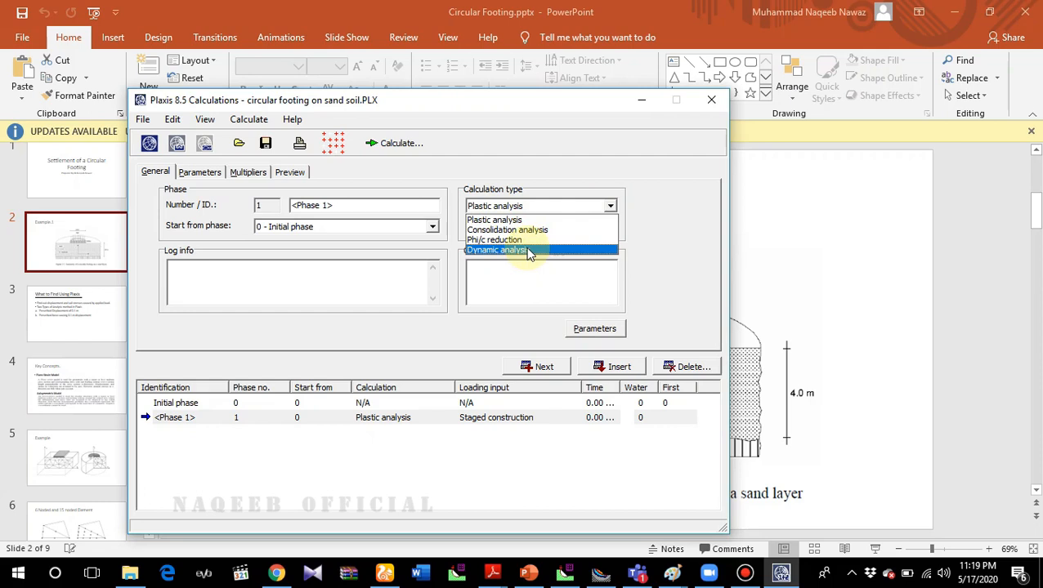
left_click(522, 221)
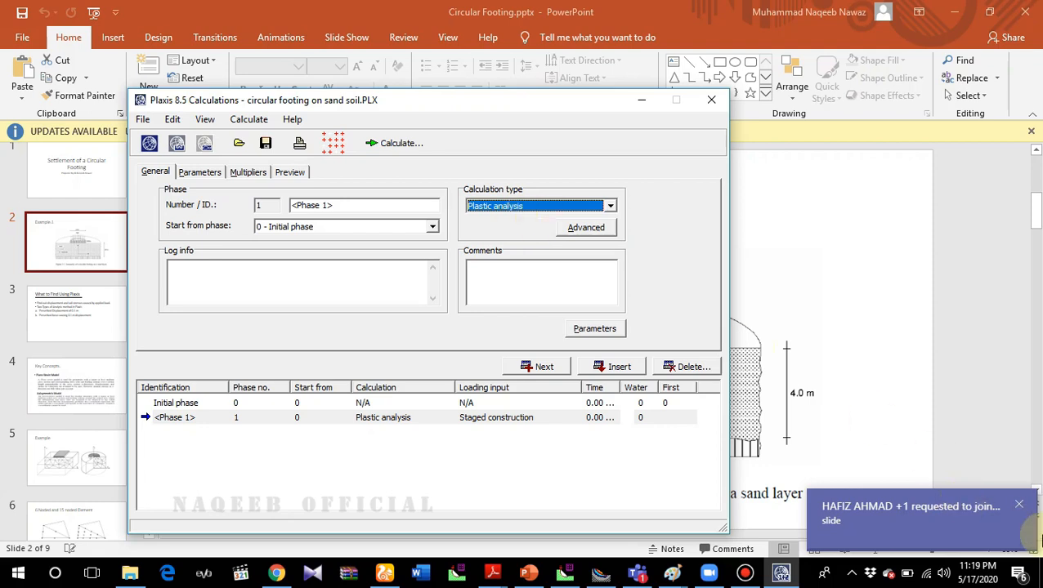
left_click(1020, 504)
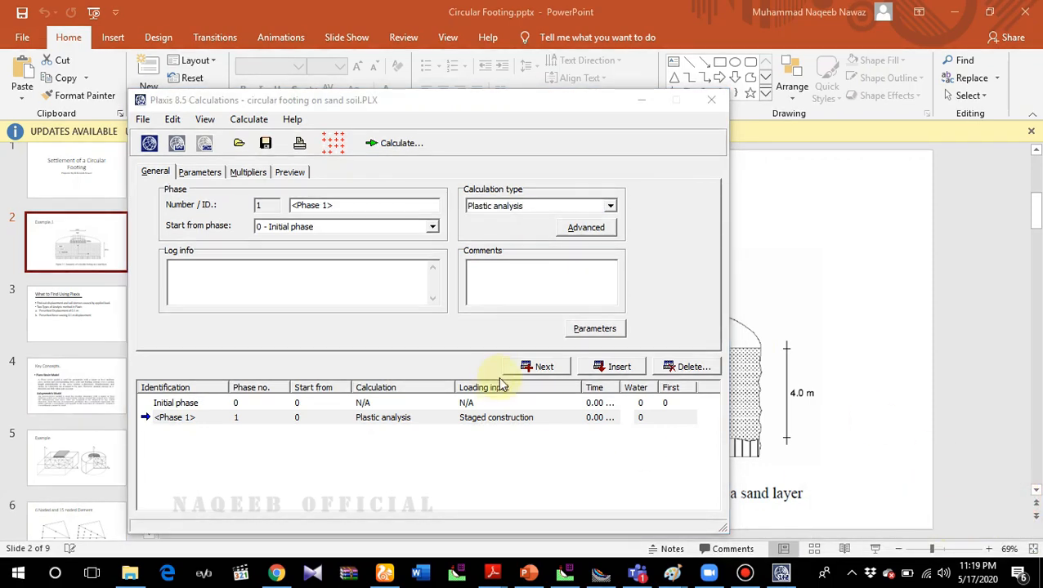
left_click(586, 330)
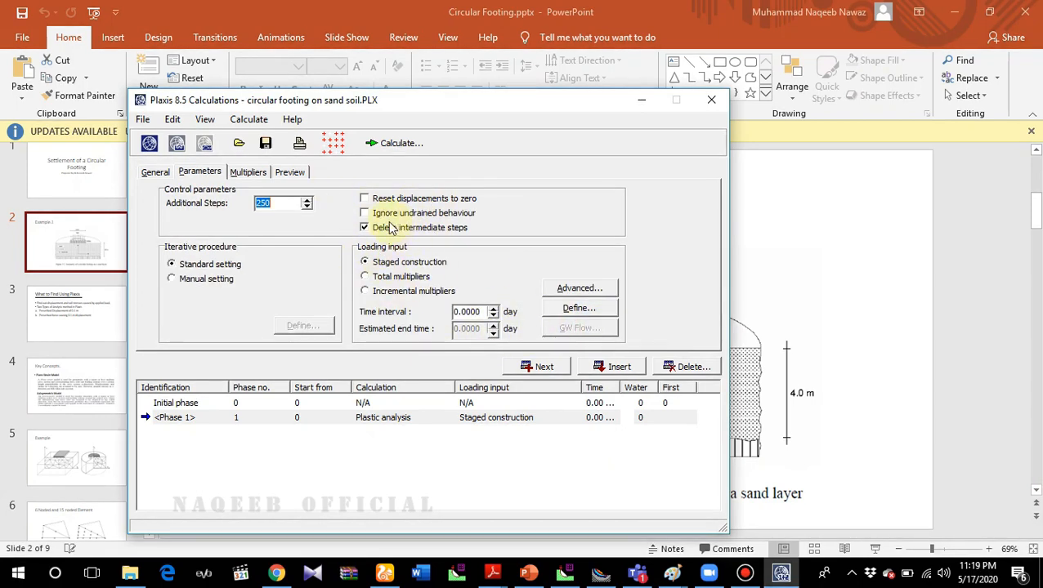
left_click(273, 203)
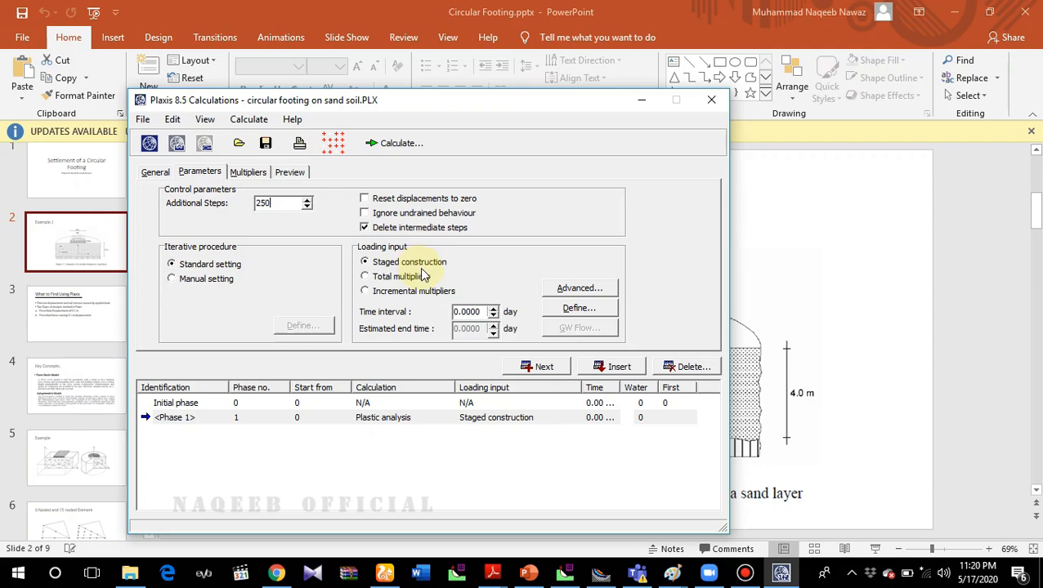
- Define the Phase 1 staged construction with a prescribed displacement Y-value of -0.1 m at geometry points 4 and 3, and update the phase
left_click(570, 311)
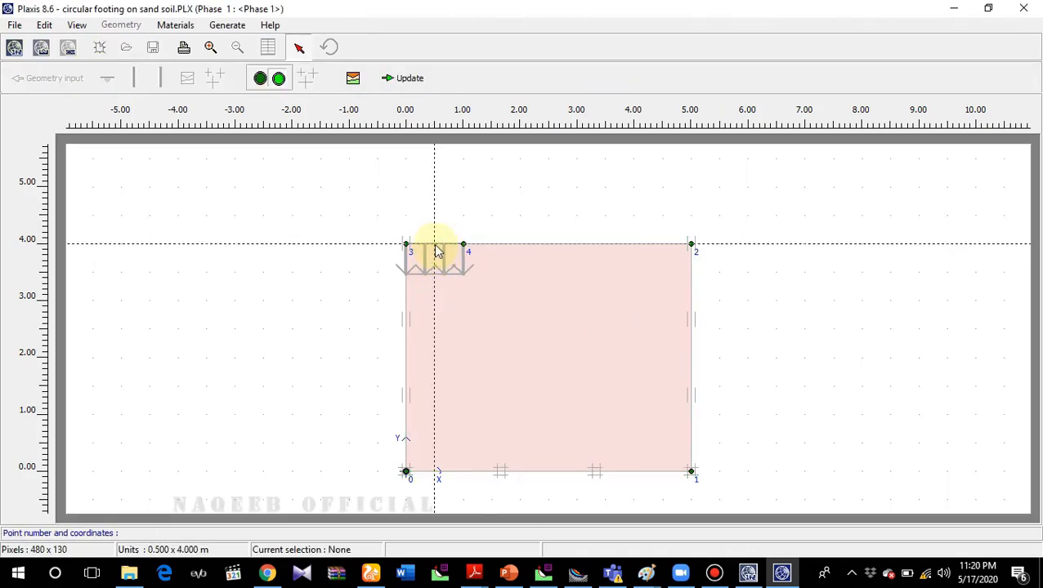
double_click(437, 251)
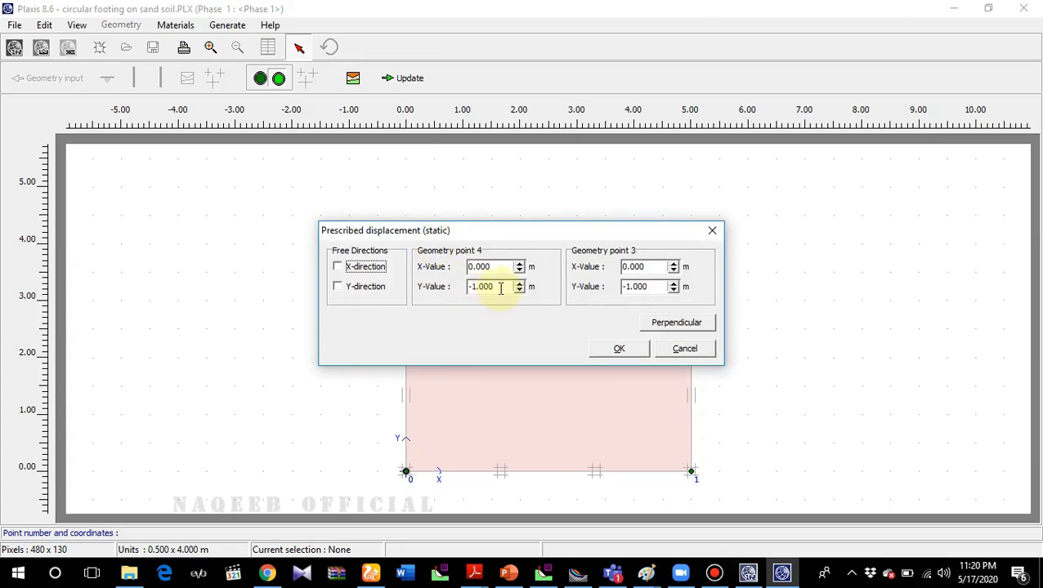
left_click_drag(501, 288, 472, 291)
type("-0.1")
left_click_drag(650, 287, 619, 294)
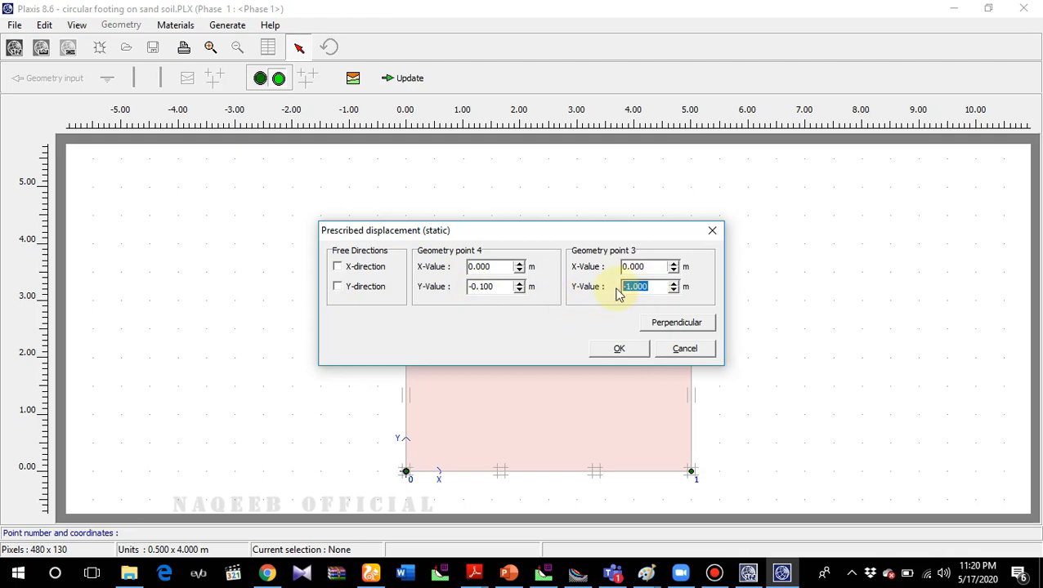
type("-0.1")
left_click(618, 350)
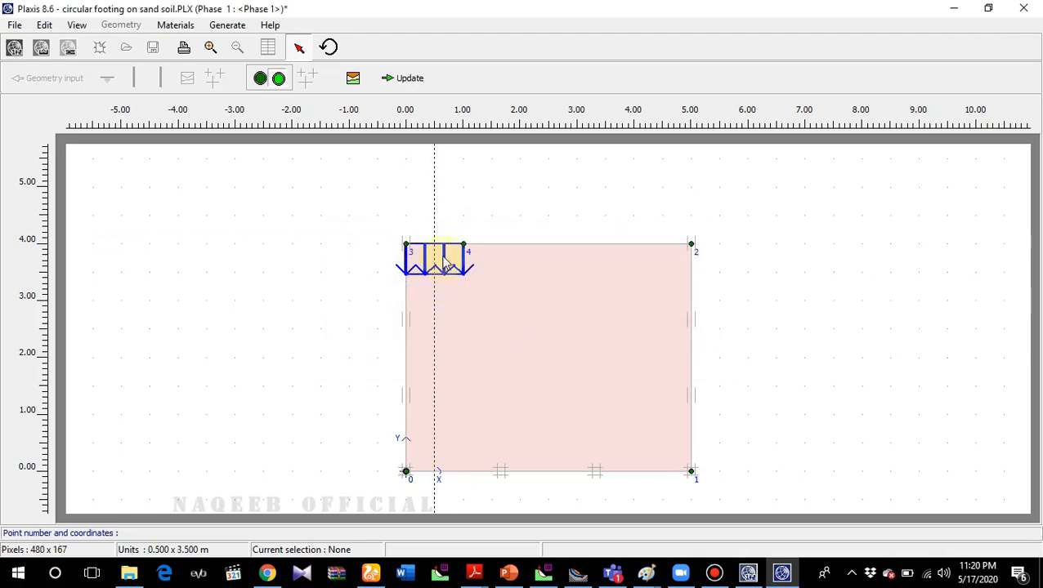
left_click(414, 86)
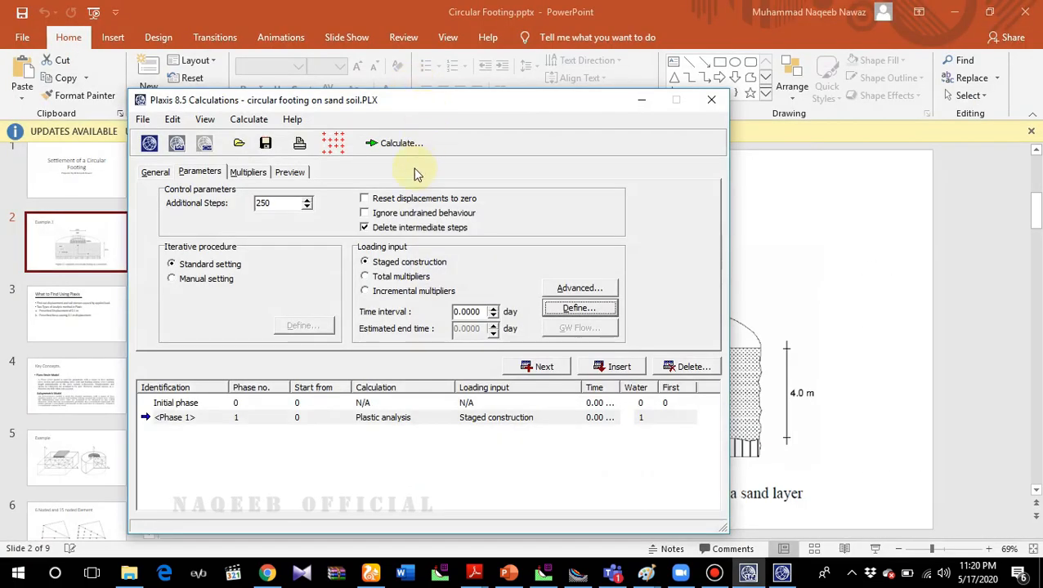
- Select the mesh node at the footing's centre, at the model's upper corner on the symmetry axis, as curve point and update
left_click(343, 152)
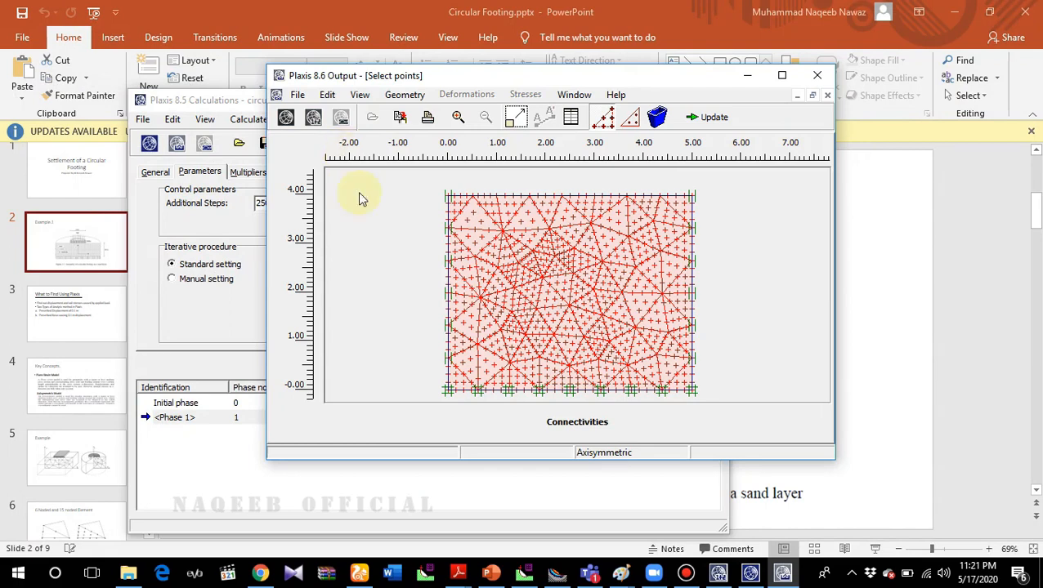
left_click(449, 199)
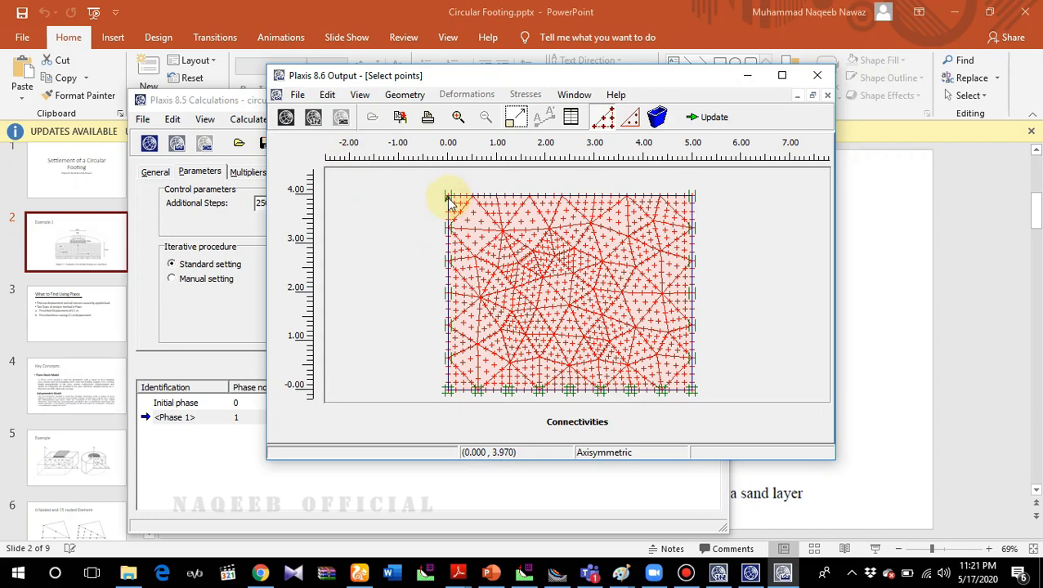
left_click(711, 121)
- Calculate Phase 1, dismiss the version errors, and show the reached values of its multipliers
left_click(392, 153)
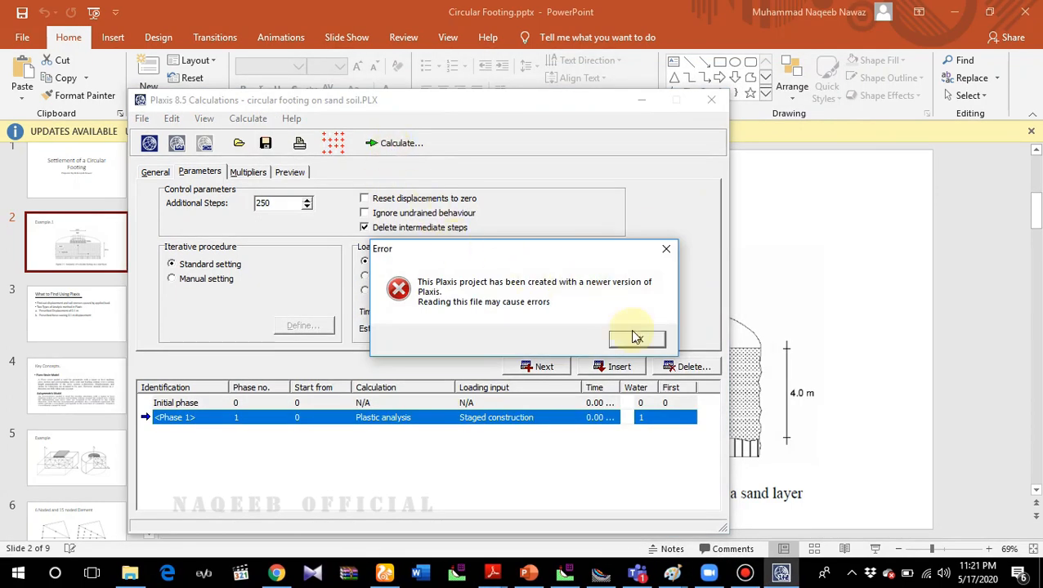
left_click(636, 338)
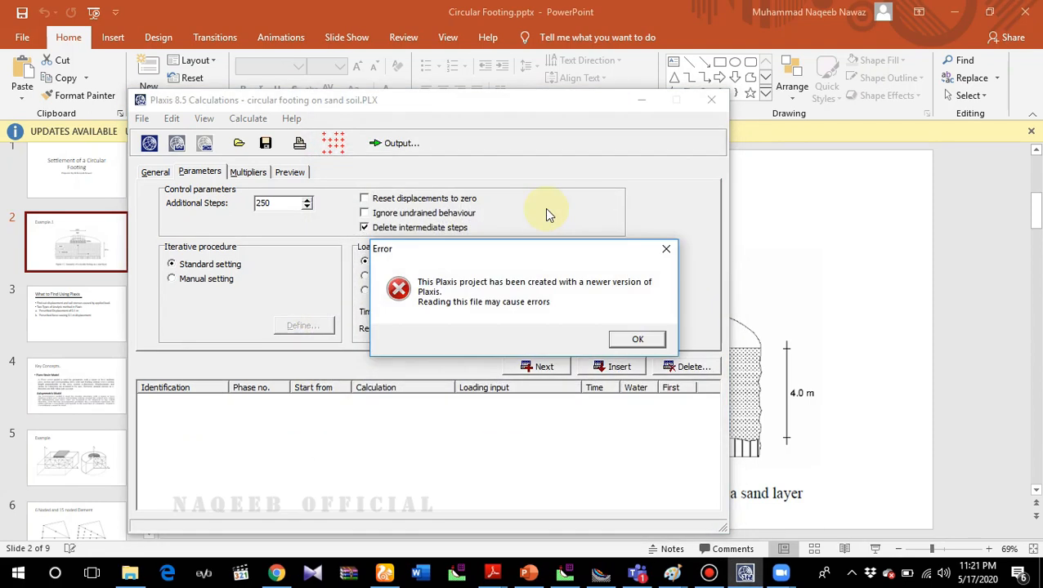
left_click(636, 340)
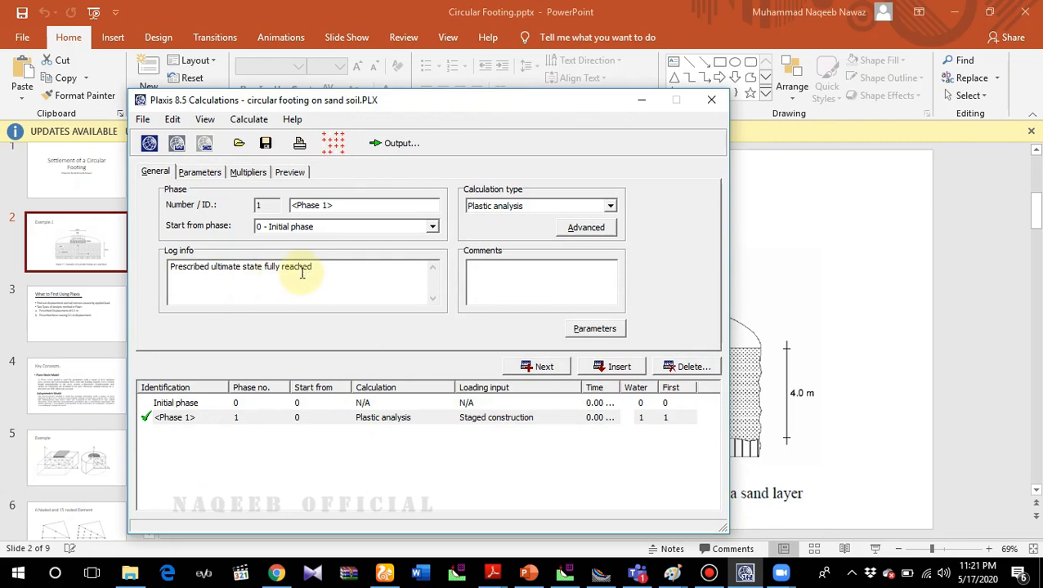
left_click(237, 173)
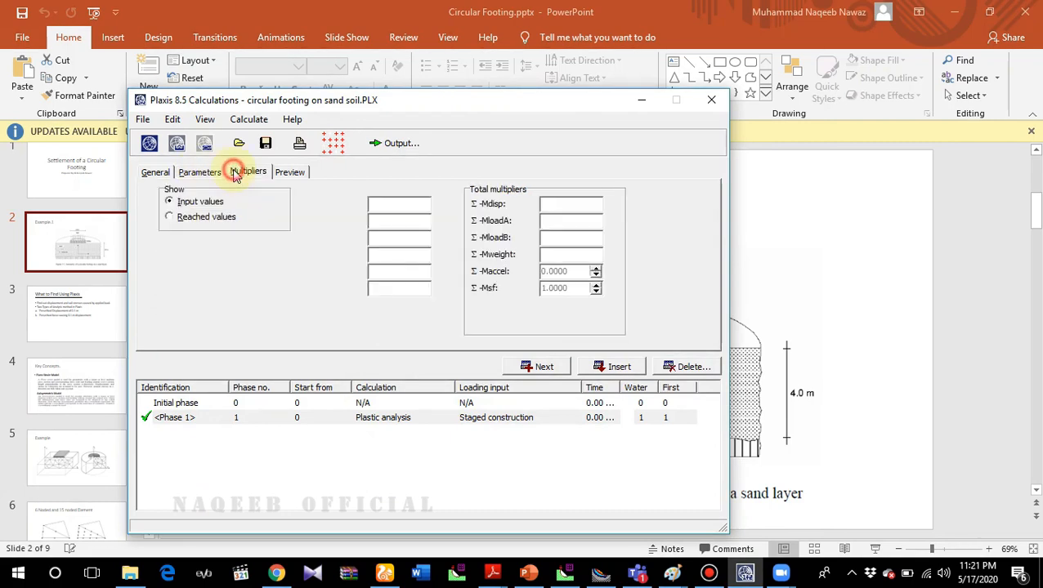
left_click(169, 218)
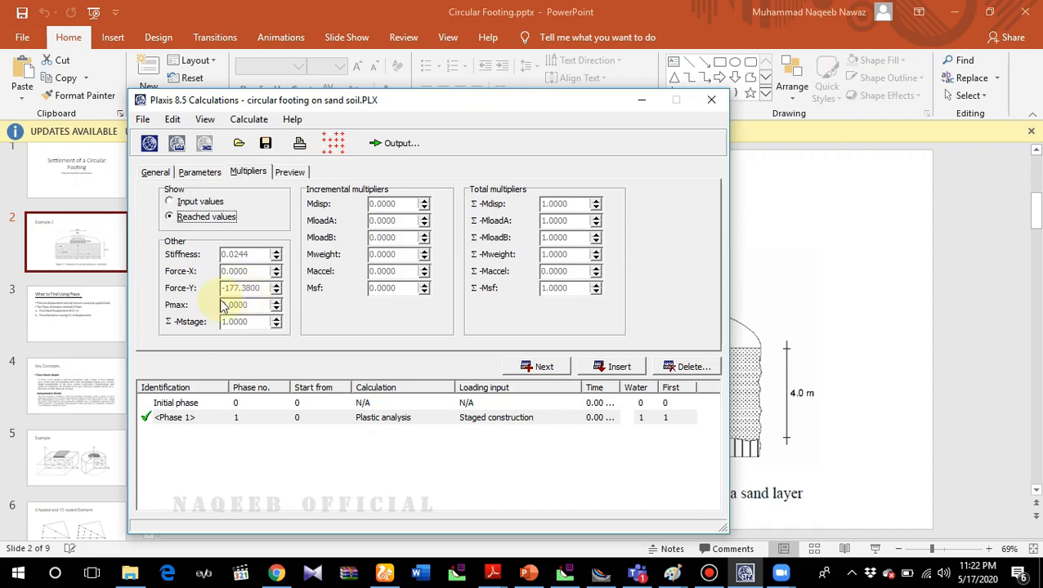
- Open Paint and handwrite the expression 2π × 177 with the pencil on the blank canvas
left_click(55, 574)
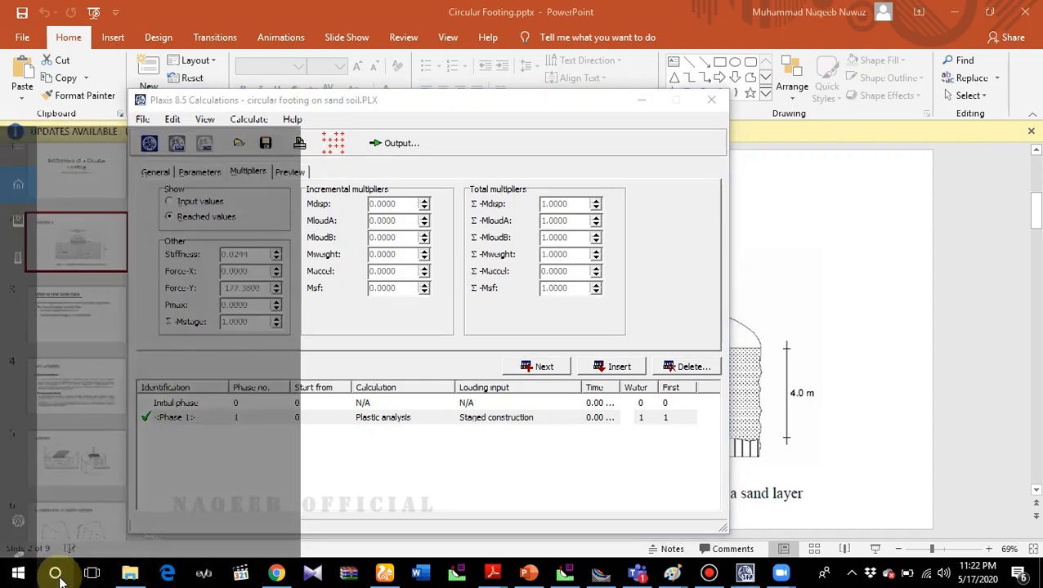
left_click(104, 548)
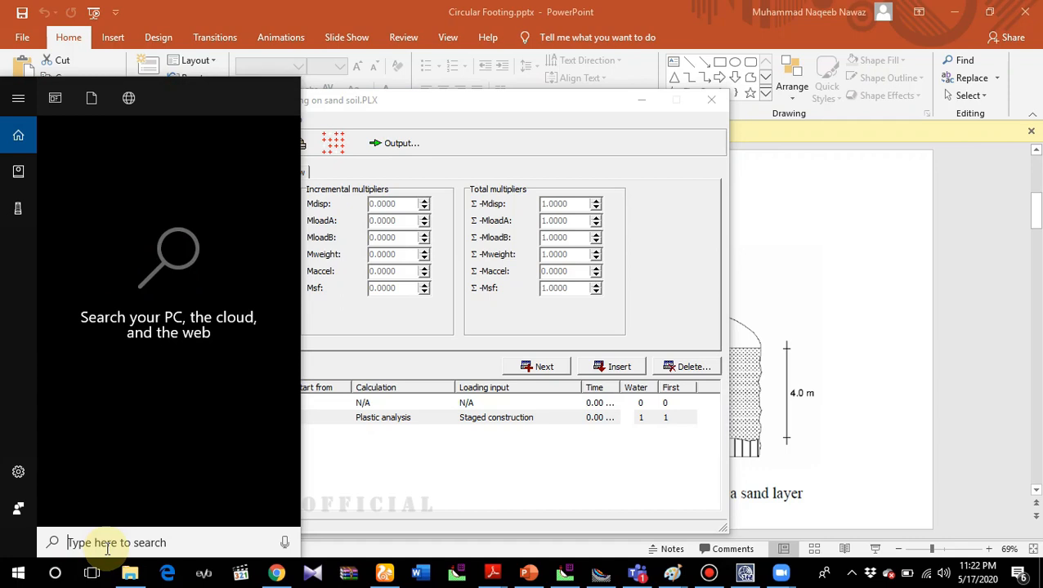
type("paint")
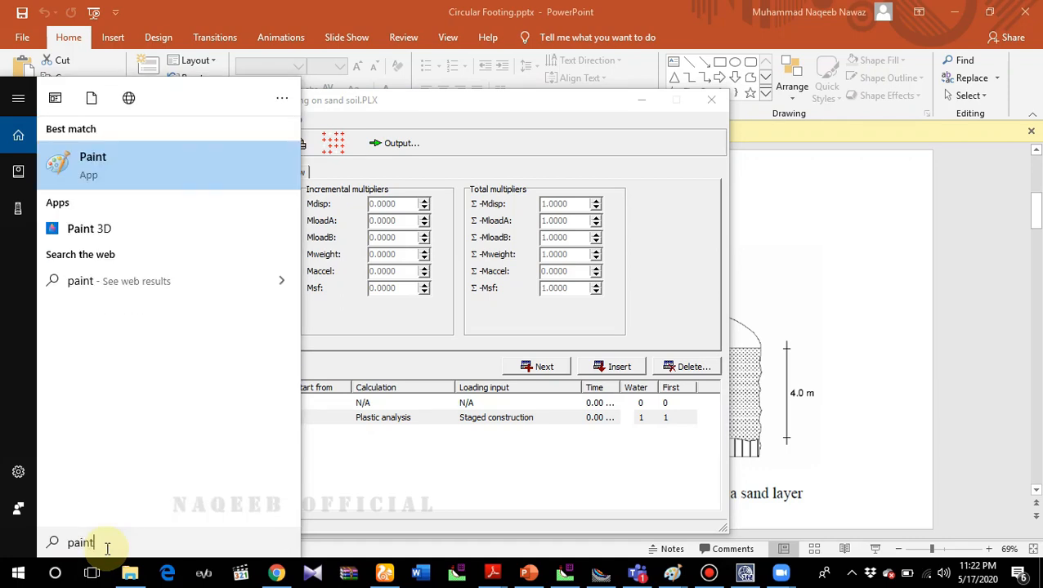
key("Return")
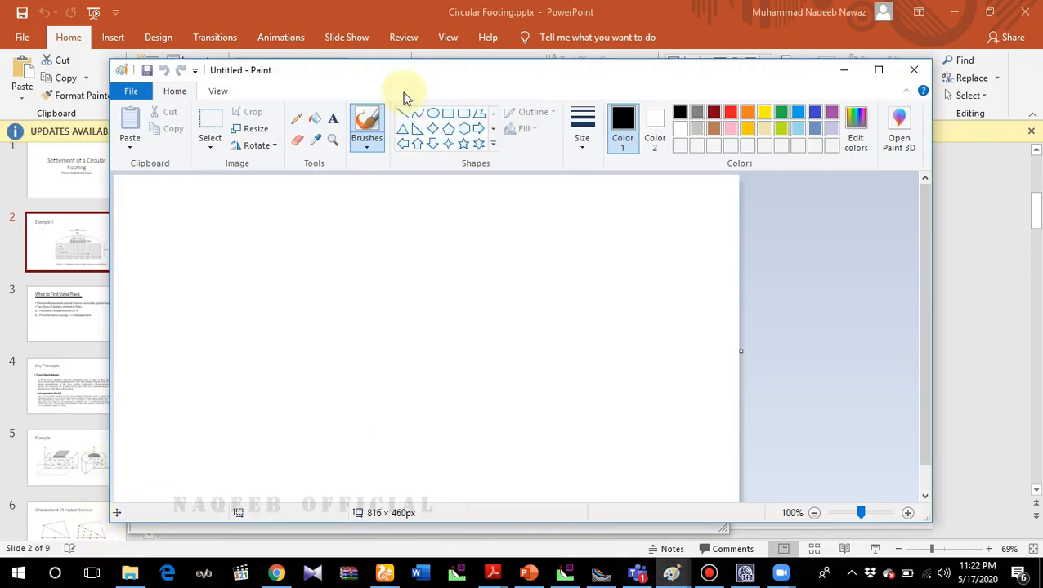
left_click(297, 118)
mouse_move(206, 249)
left_mouse_down()
mouse_move(224, 257)
mouse_move(264, 340)
left_mouse_up()
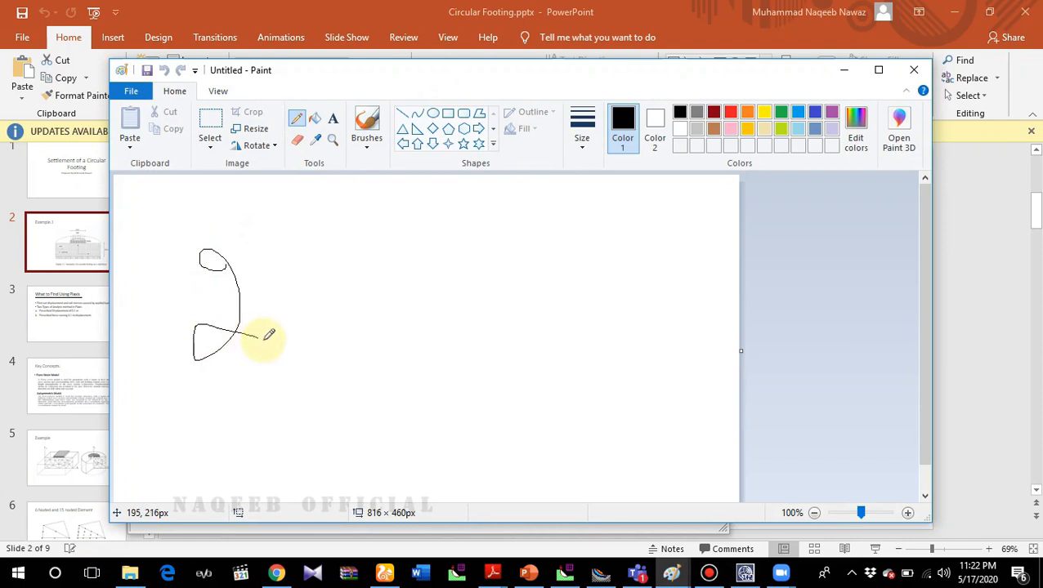
mouse_move(275, 256)
left_mouse_down()
mouse_move(364, 261)
mouse_move(332, 265)
mouse_move(370, 329)
left_mouse_up()
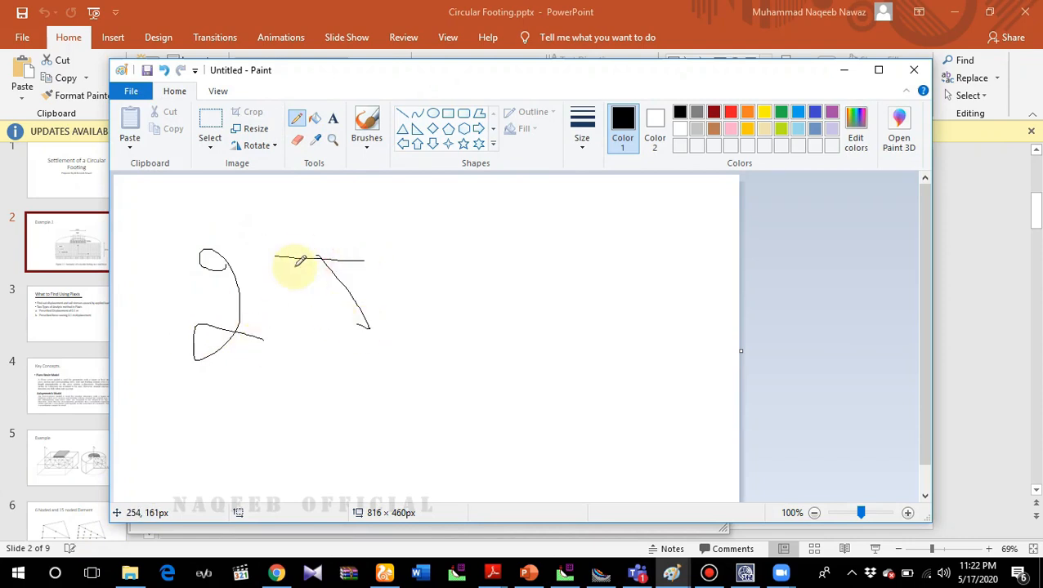
left_click_drag(320, 255, 306, 320)
left_click_drag(446, 263, 415, 334)
left_click_drag(420, 283, 471, 332)
mouse_move(478, 260)
left_mouse_down()
mouse_move(492, 321)
mouse_move(540, 249)
mouse_move(545, 333)
mouse_move(558, 296)
mouse_move(571, 299)
left_mouse_up()
mouse_move(563, 253)
left_mouse_down()
mouse_move(585, 250)
mouse_move(600, 320)
mouse_move(627, 286)
left_mouse_up()
- Handwrite = 1110 kN below the expression, circle both 177 and the 1110 kN result, and add 0.1 m beside it
mouse_move(249, 418)
left_mouse_down()
mouse_move(304, 412)
mouse_move(360, 426)
left_mouse_up()
left_click(388, 380)
left_click_drag(388, 380, 413, 453)
left_click_drag(418, 393, 444, 452)
left_click_drag(443, 391, 471, 438)
mouse_move(495, 397)
left_mouse_down()
mouse_move(500, 427)
mouse_move(499, 398)
mouse_move(562, 415)
mouse_move(599, 372)
left_mouse_up()
mouse_move(604, 232)
left_mouse_down()
mouse_move(500, 228)
mouse_move(477, 275)
mouse_move(517, 330)
mouse_move(622, 307)
mouse_move(582, 233)
left_mouse_up()
mouse_move(362, 386)
left_mouse_down()
mouse_move(433, 356)
mouse_move(620, 366)
mouse_move(587, 448)
mouse_move(404, 465)
mouse_move(367, 415)
mouse_move(378, 376)
left_mouse_up()
left_click_drag(613, 470, 630, 476)
mouse_move(645, 438)
left_mouse_down()
mouse_move(657, 483)
mouse_move(674, 454)
mouse_move(705, 437)
mouse_move(711, 456)
left_mouse_up()
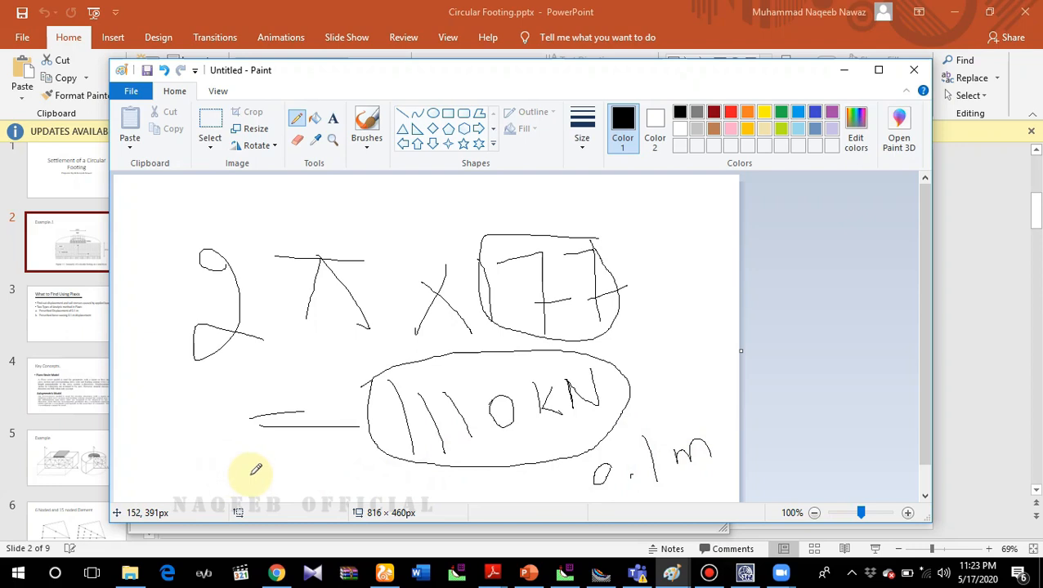
- Switch back to Plaxis Calculations and open the Phase 1 results in a maximized output window
left_click(744, 573)
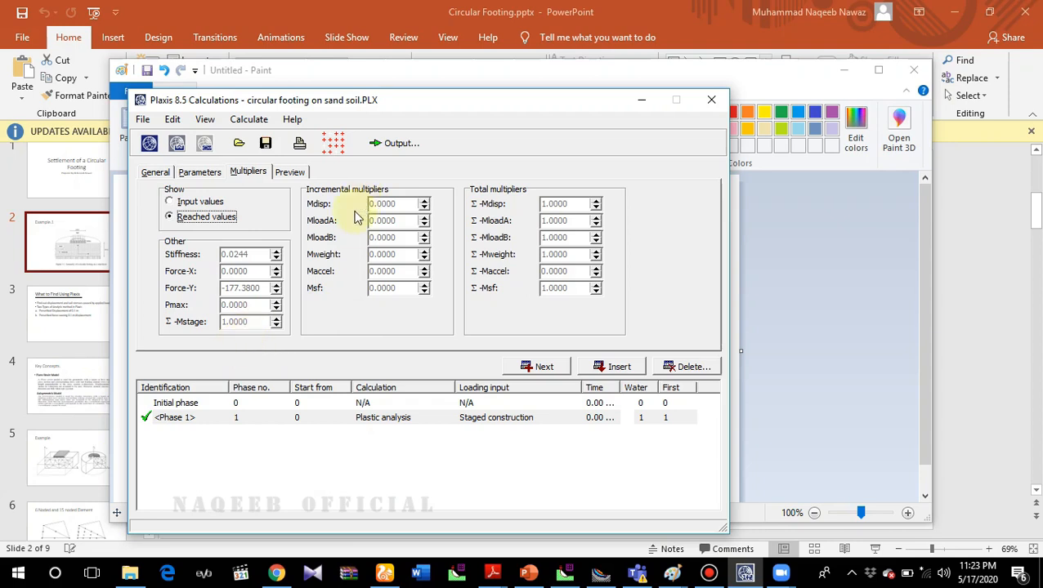
left_click(397, 144)
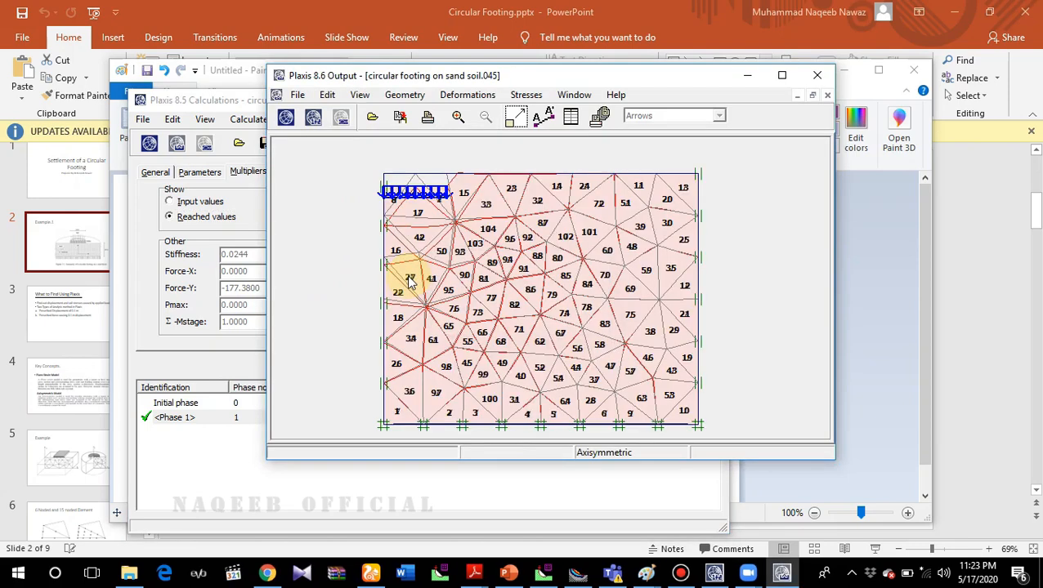
left_click(781, 74)
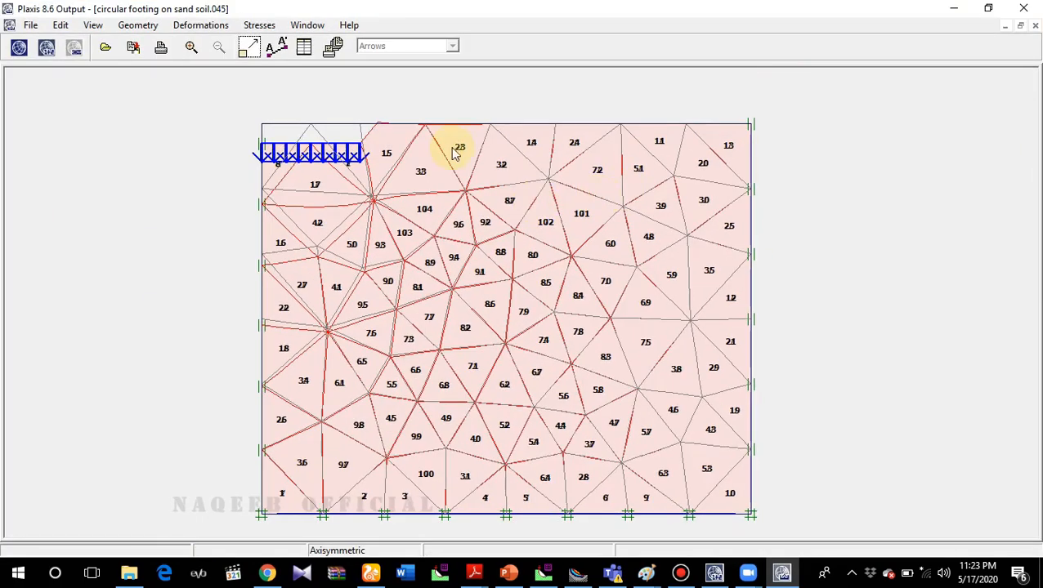
- Display the vertical displacements of Phase 1 as contour lines
left_click(259, 26)
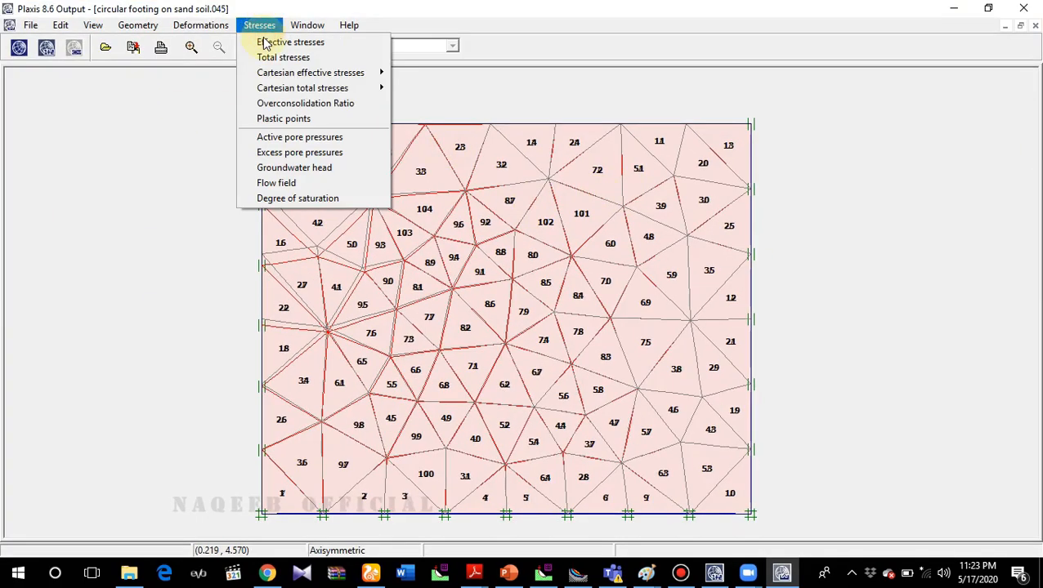
key("Left")
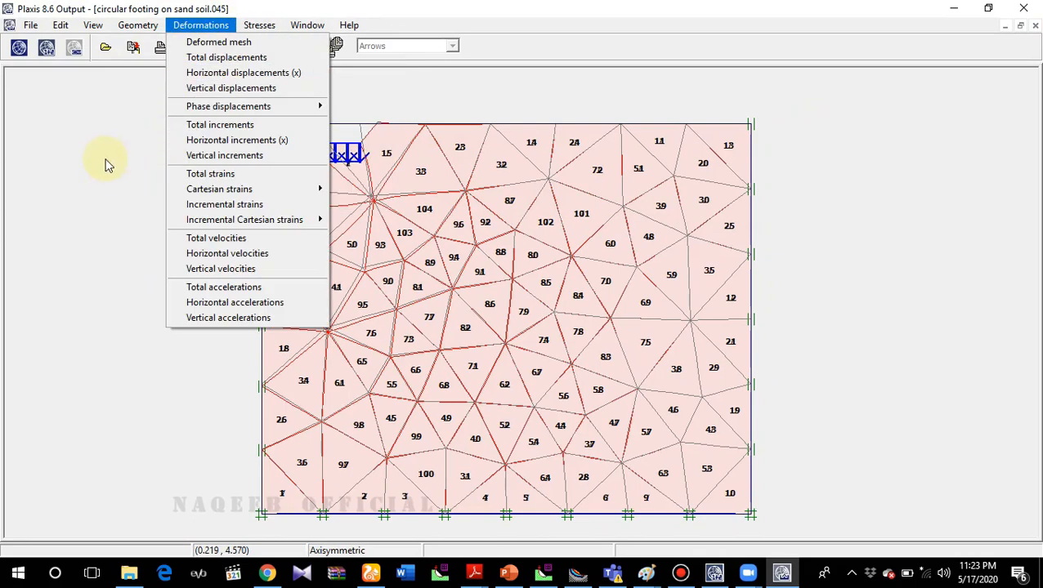
left_click(212, 90)
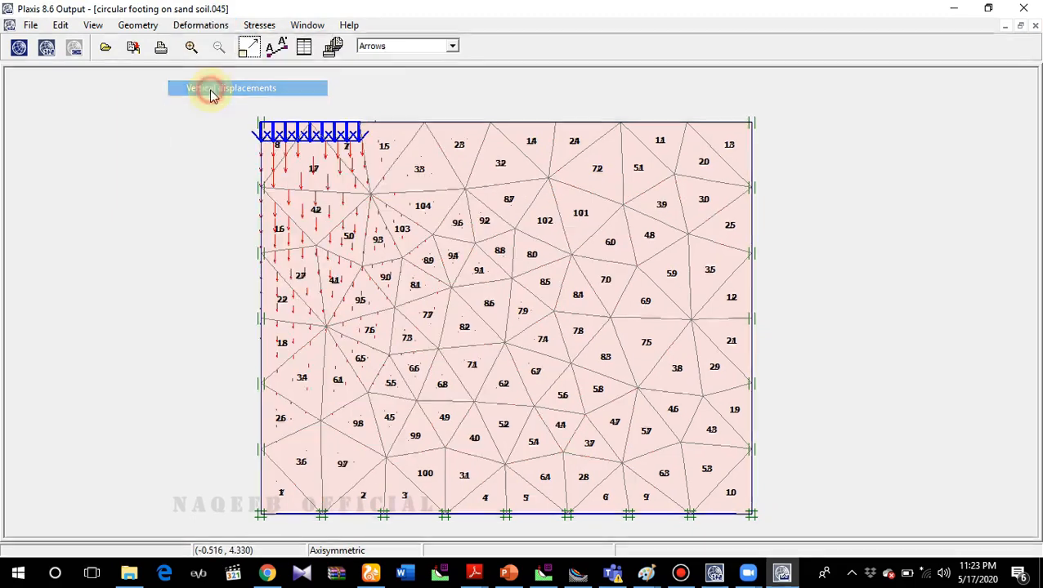
left_click(452, 47)
left_click(398, 66)
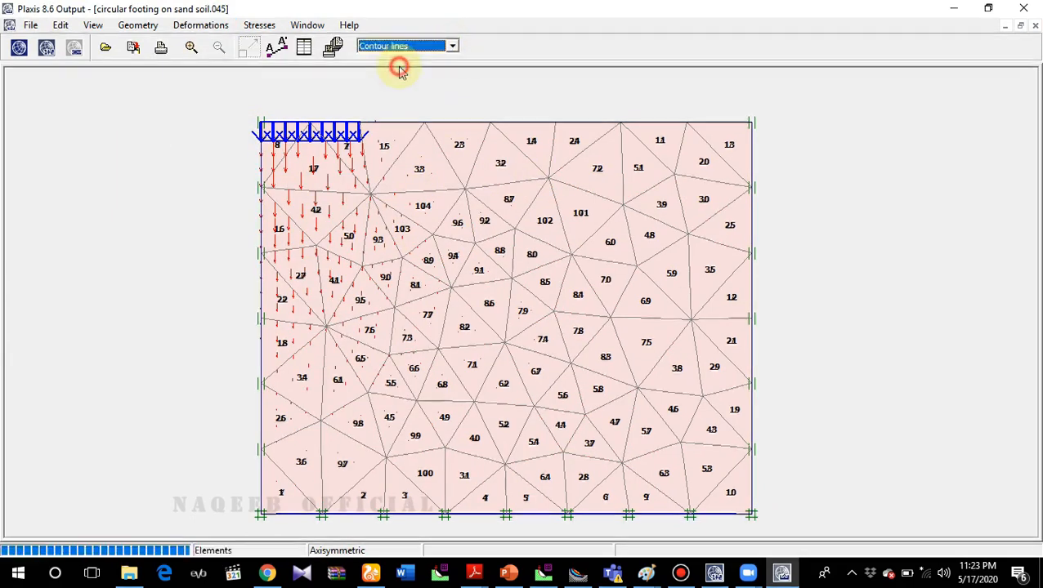
- Display the vertical displacements of Phase 1 as shadings, and switch the plot to the deformed mesh
left_click(452, 46)
left_click(398, 78)
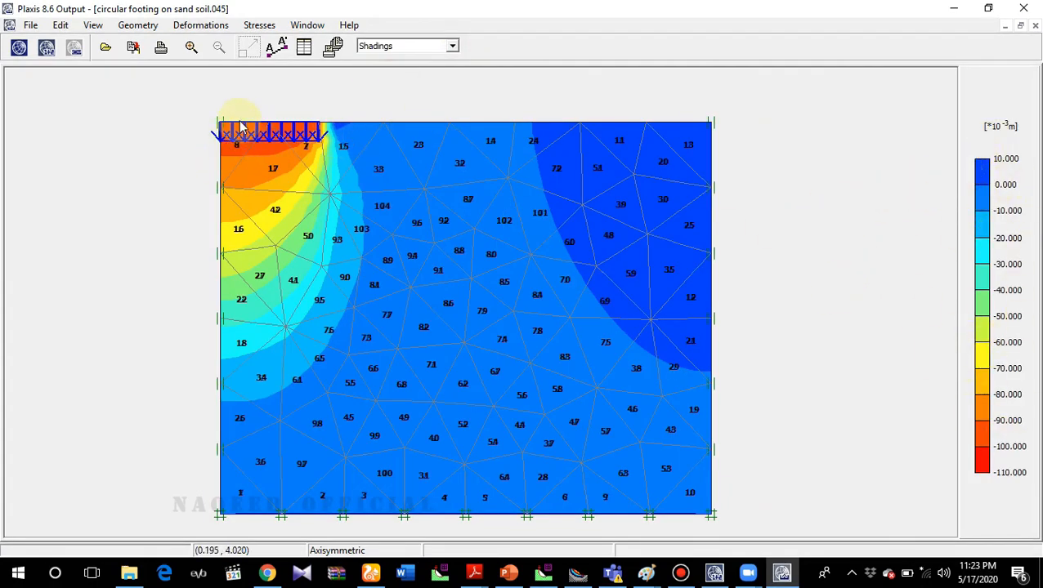
left_click(197, 29)
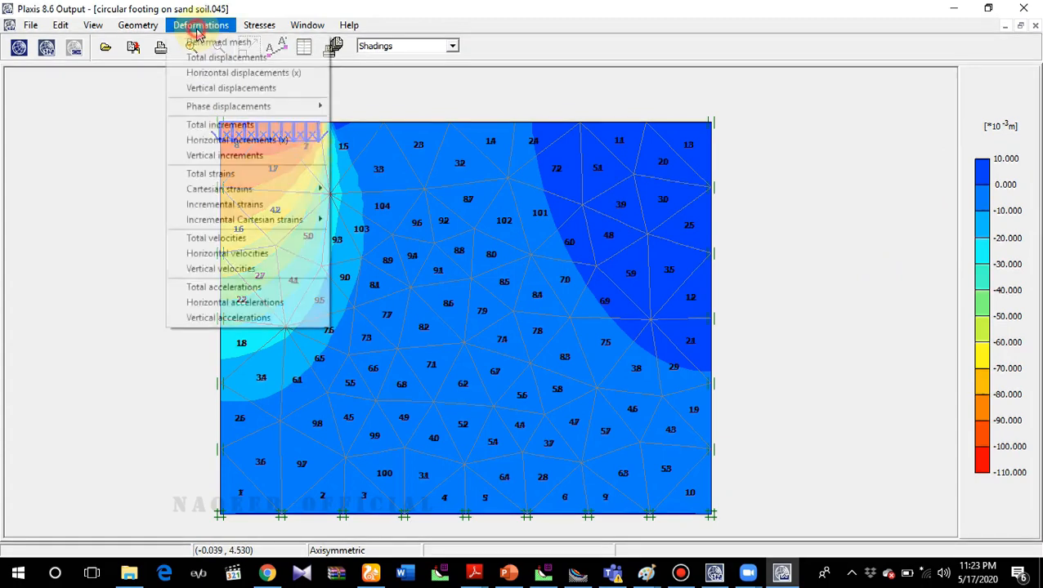
left_click(196, 41)
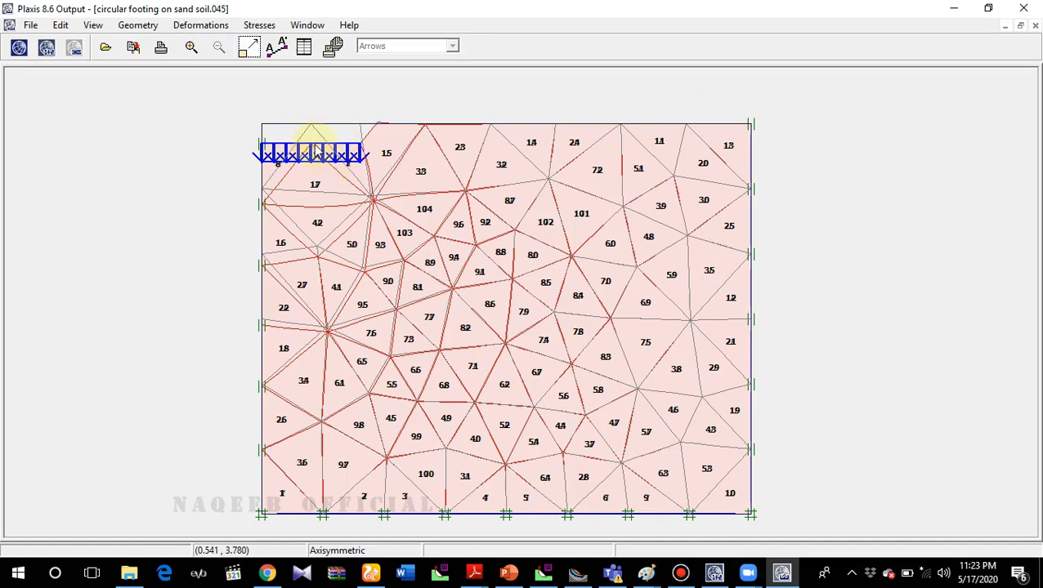
- Switch to Plaxis Curves, create a new chart, and select the project Circular Footing on Sand.PLX on drive E: as its data source
left_click(75, 51)
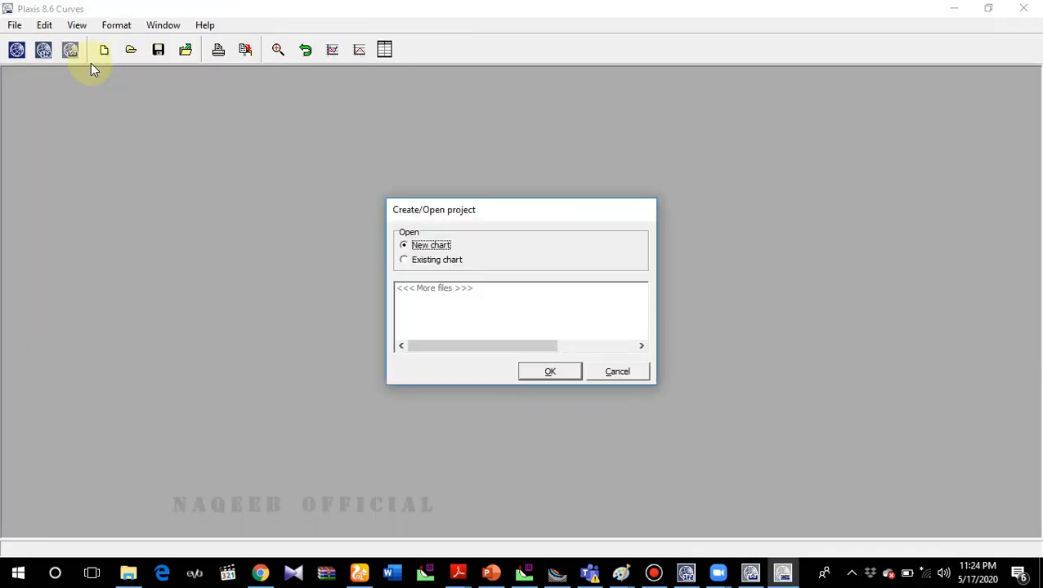
left_click(569, 380)
scroll(499, 214, "down", 8)
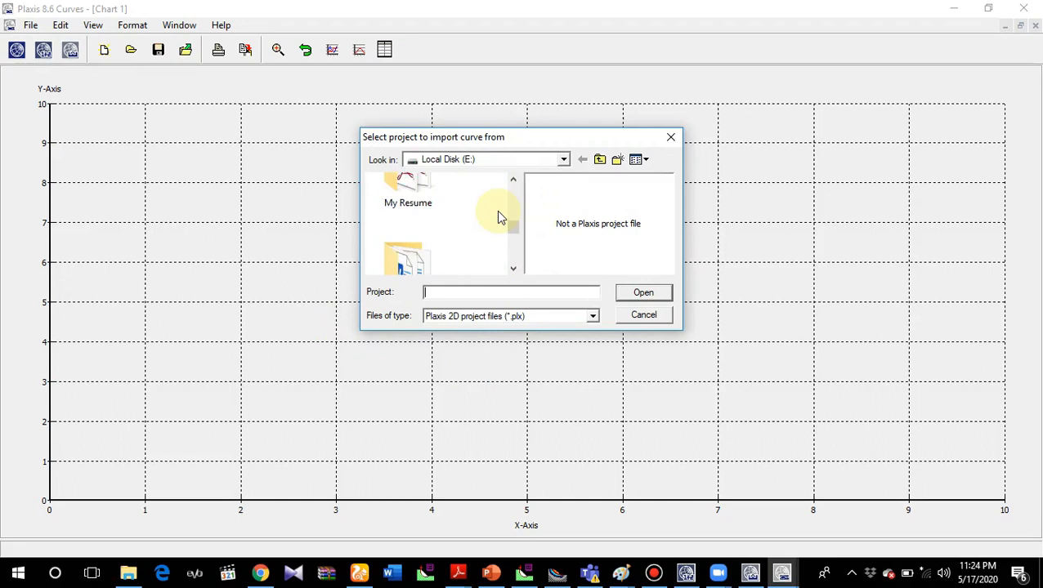
scroll(499, 216, "down", 6)
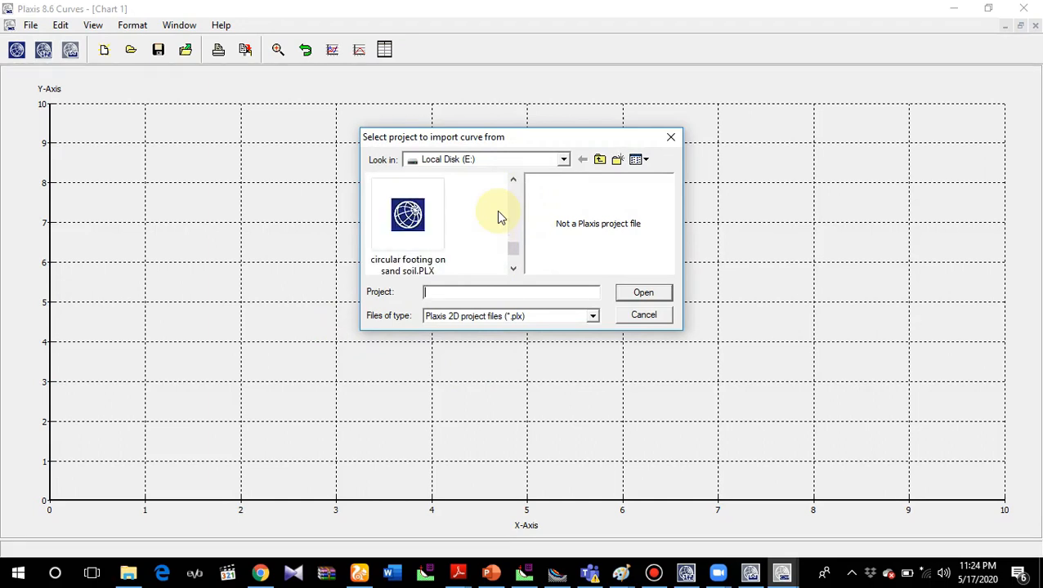
scroll(499, 215, "down", 4)
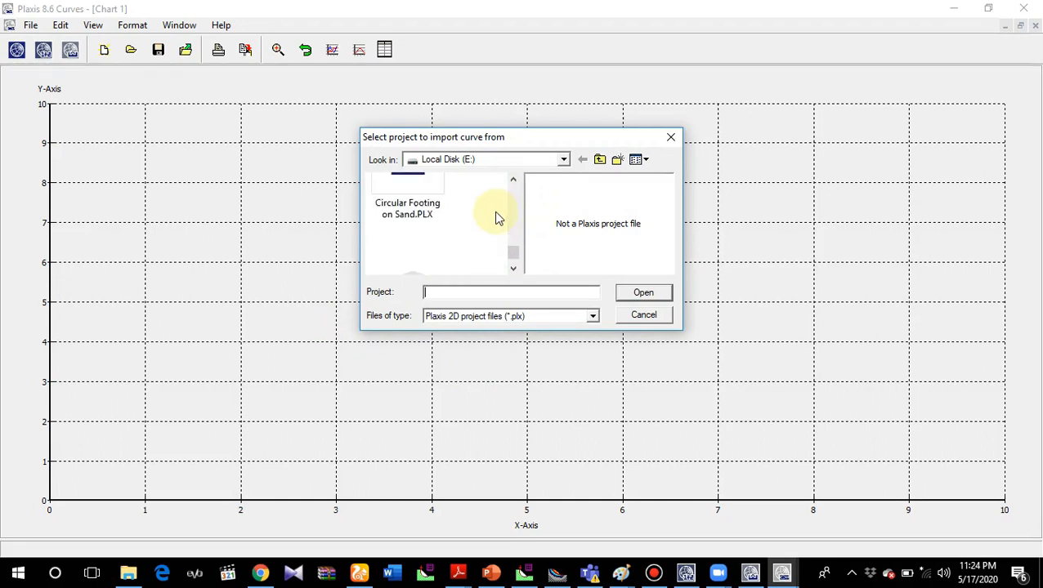
double_click(399, 206)
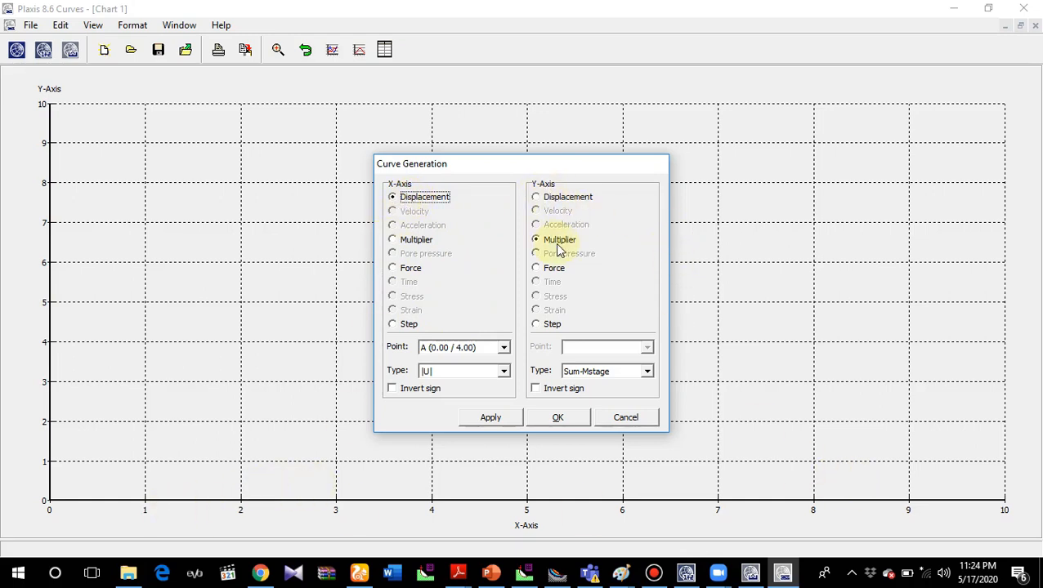
- Generate a curve with the sign-inverted displacement Uy of point A (0.00 / 4.00) on the X-axis and force Fy on the Y-axis
left_click(537, 269)
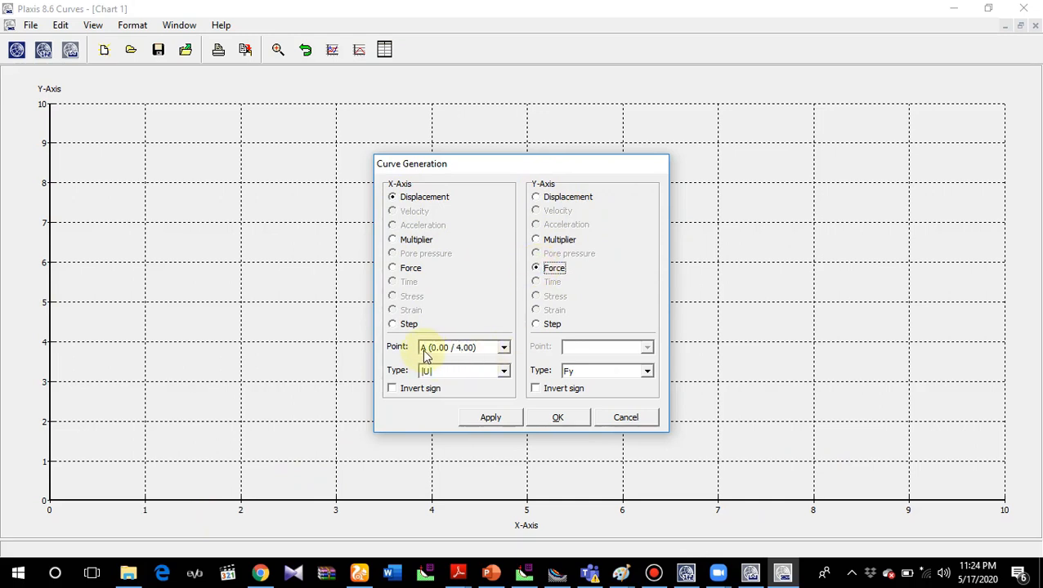
left_click(505, 350)
left_click(504, 350)
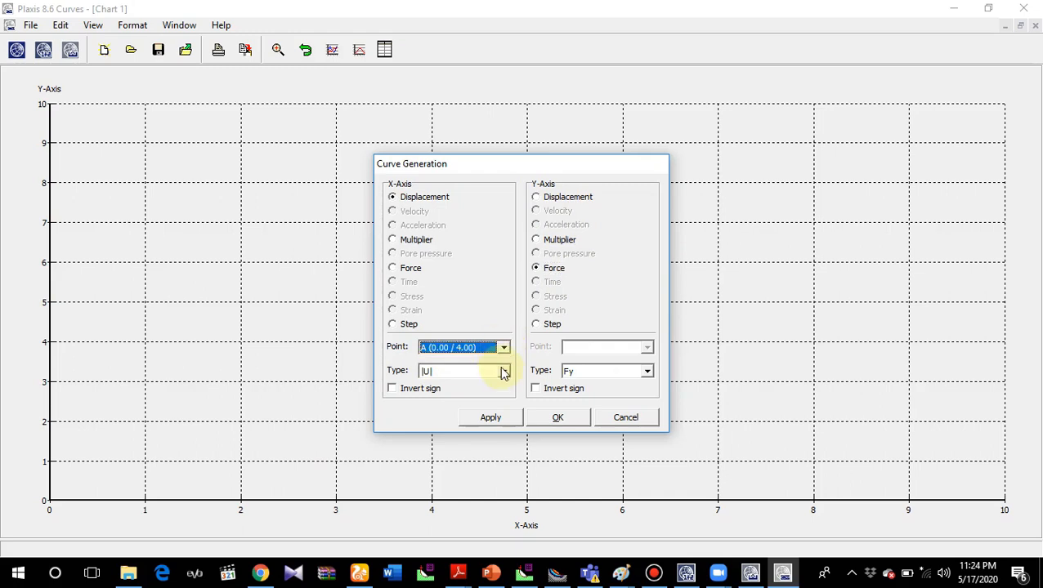
left_click(505, 372)
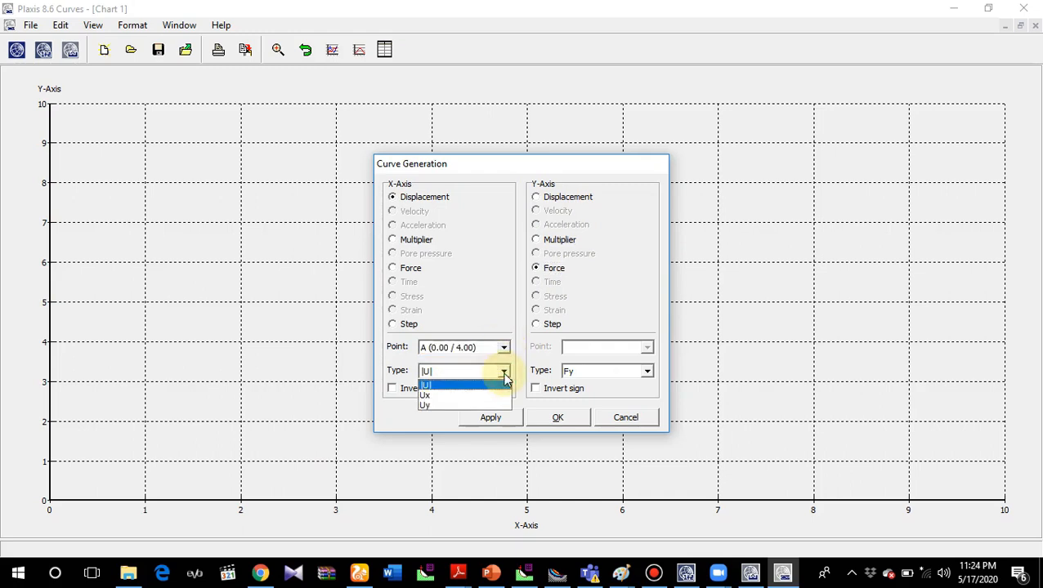
left_click(428, 406)
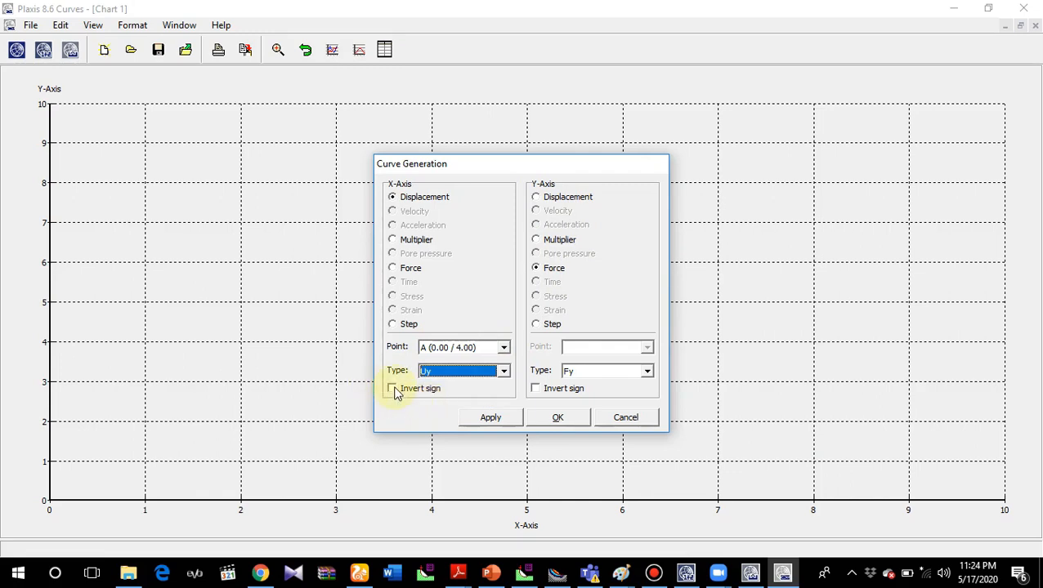
left_click(393, 391)
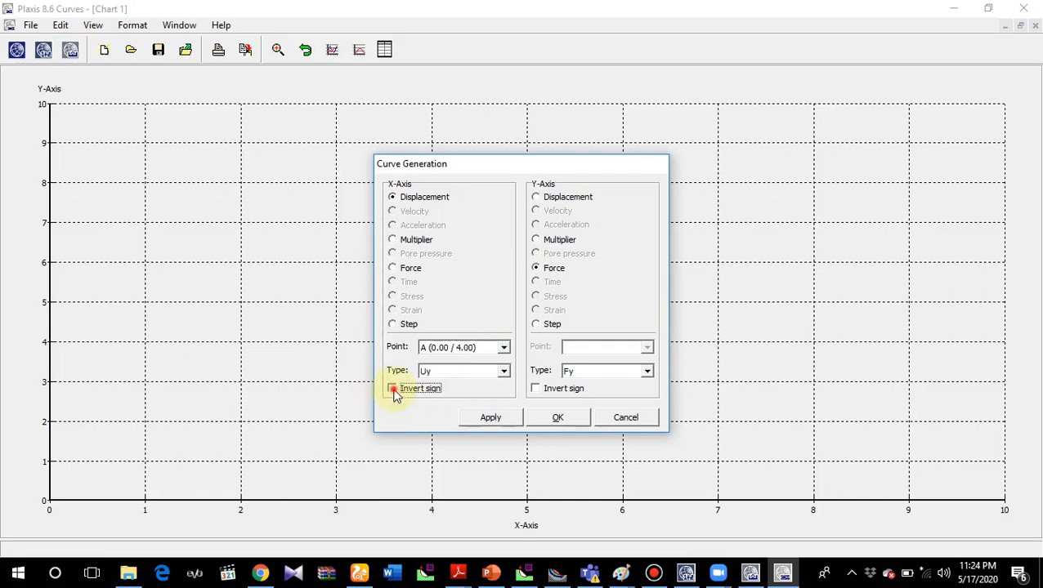
left_click(556, 419)
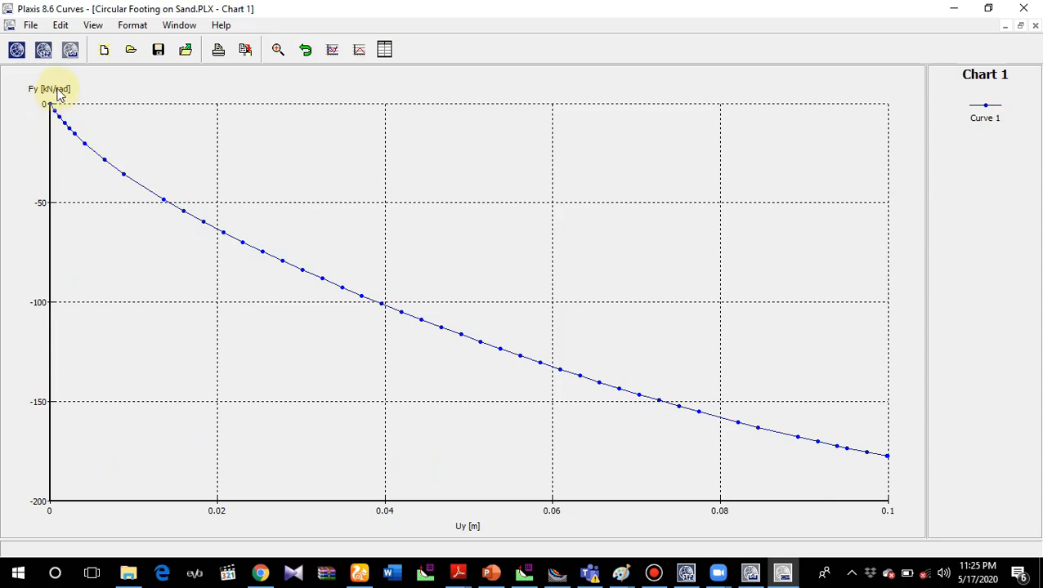
- Regenerate Curve 1 with the sign of the Y-axis force Fy inverted, and accept the curve settings
mouse_move(887, 463)
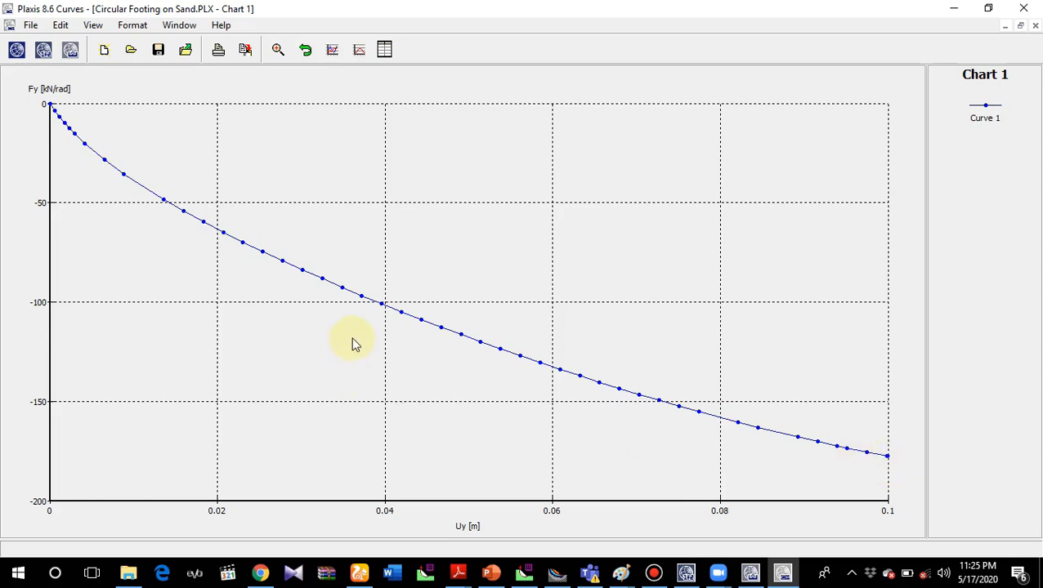
left_click(133, 26)
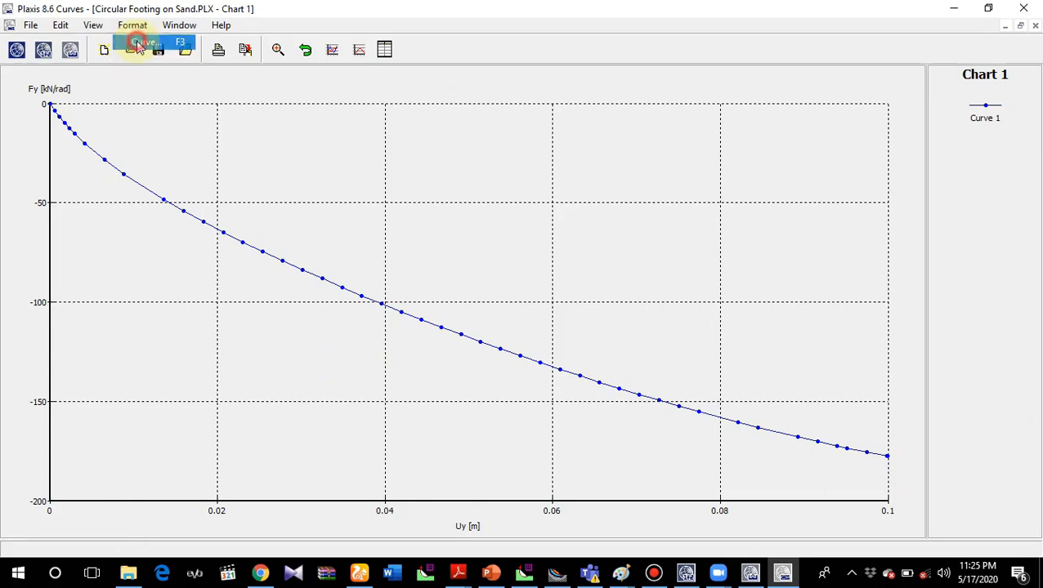
left_click(139, 45)
left_click(474, 409)
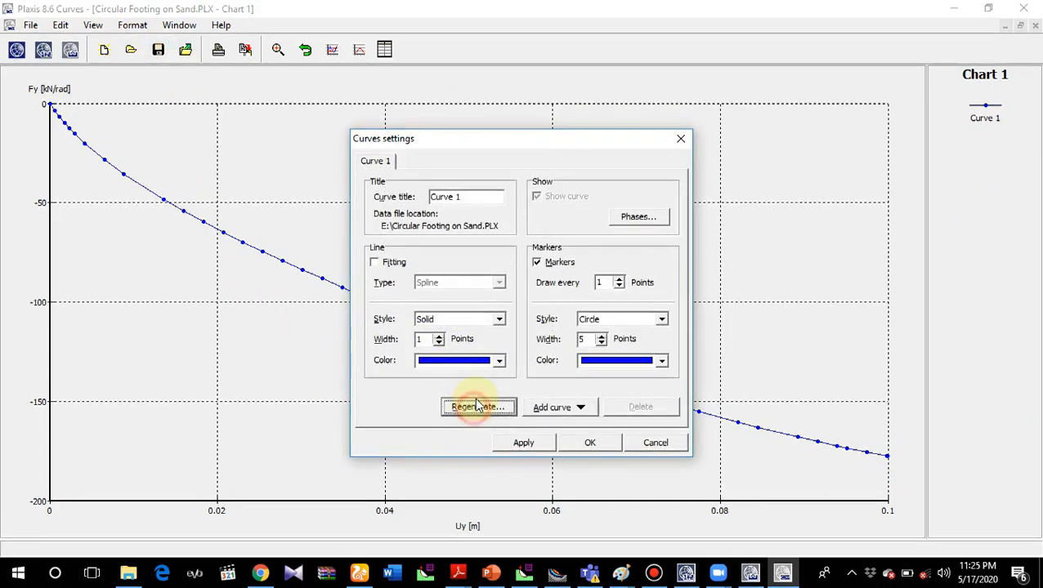
left_click(537, 390)
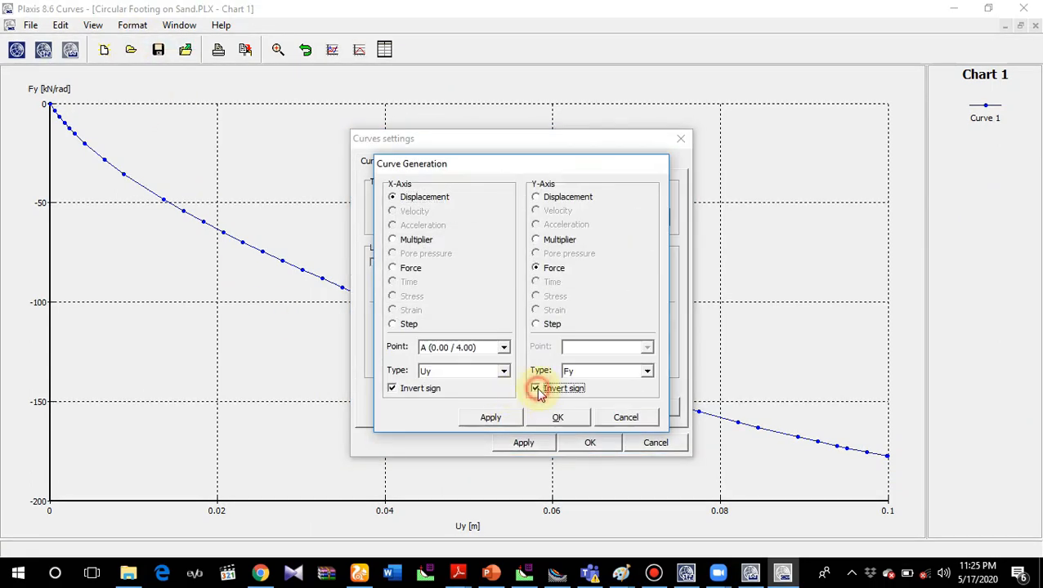
left_click(556, 418)
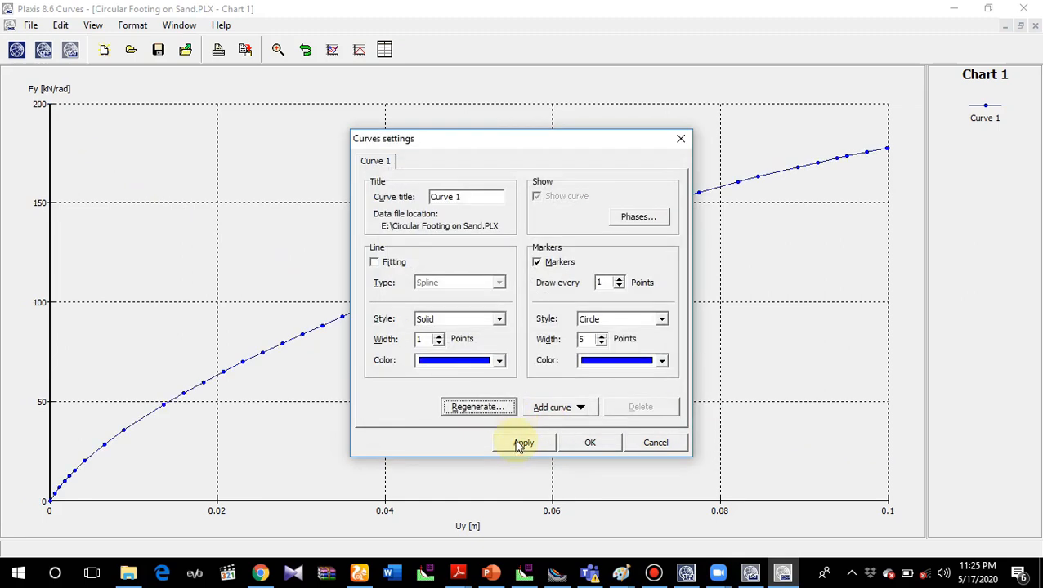
left_click(590, 446)
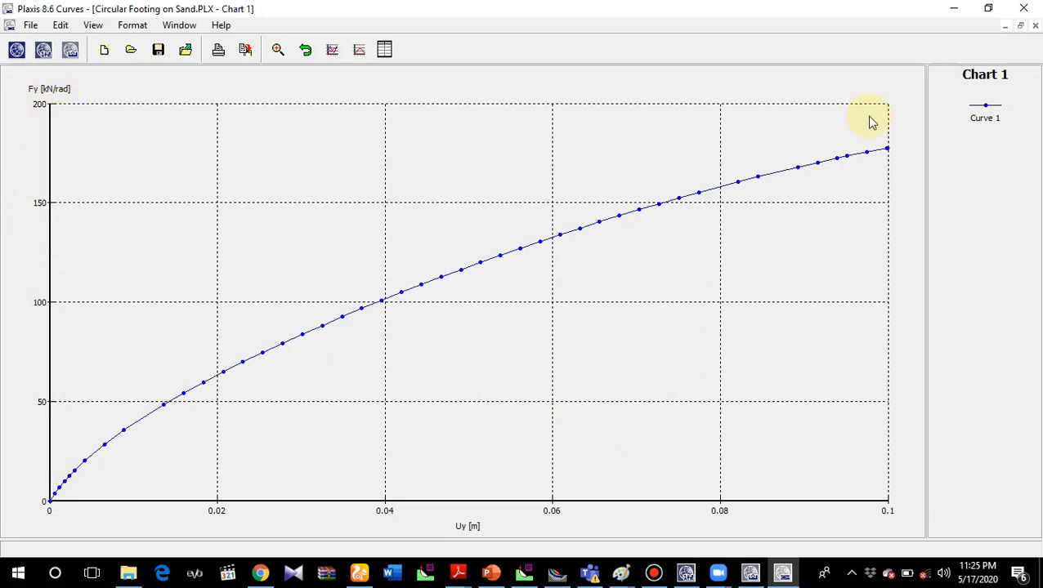
mouse_move(890, 150)
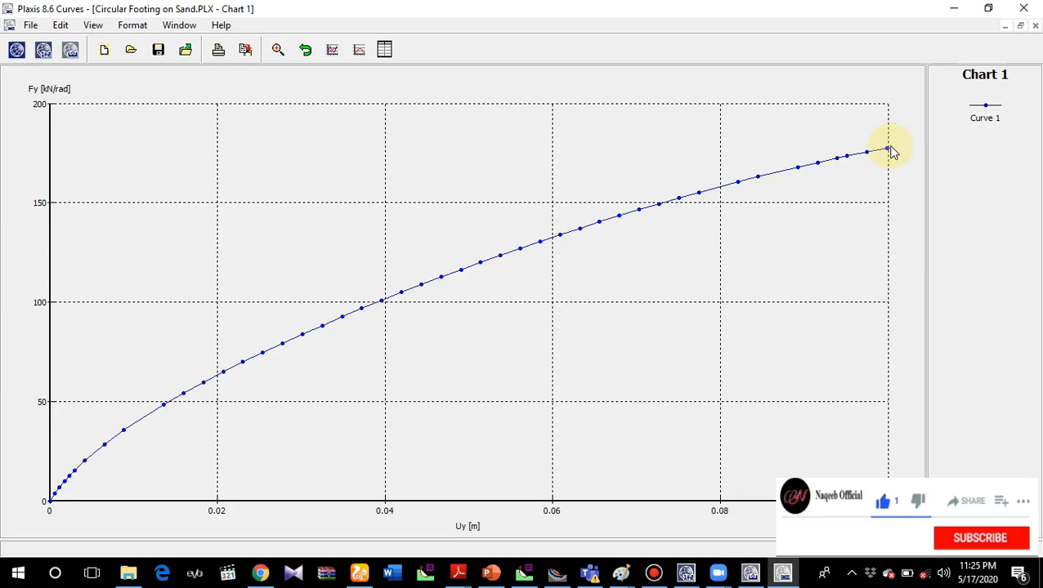